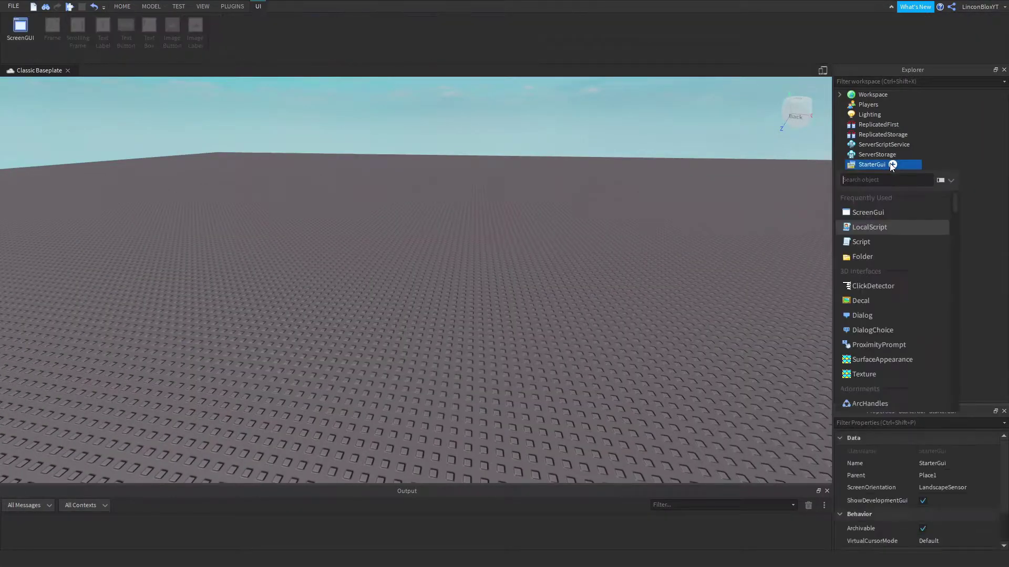
- Add a ScreenGui under StarterGui and rename it DonateGui
{"action": "left_click", "coordinate": [868, 212]}
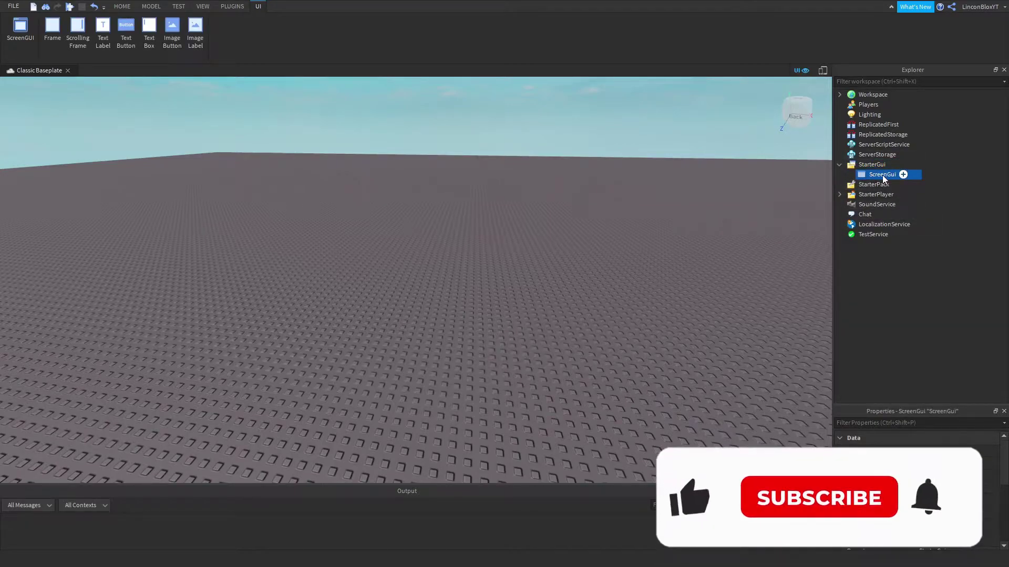
{"action": "key", "text": "F2"}
{"action": "type", "text": "Do"}
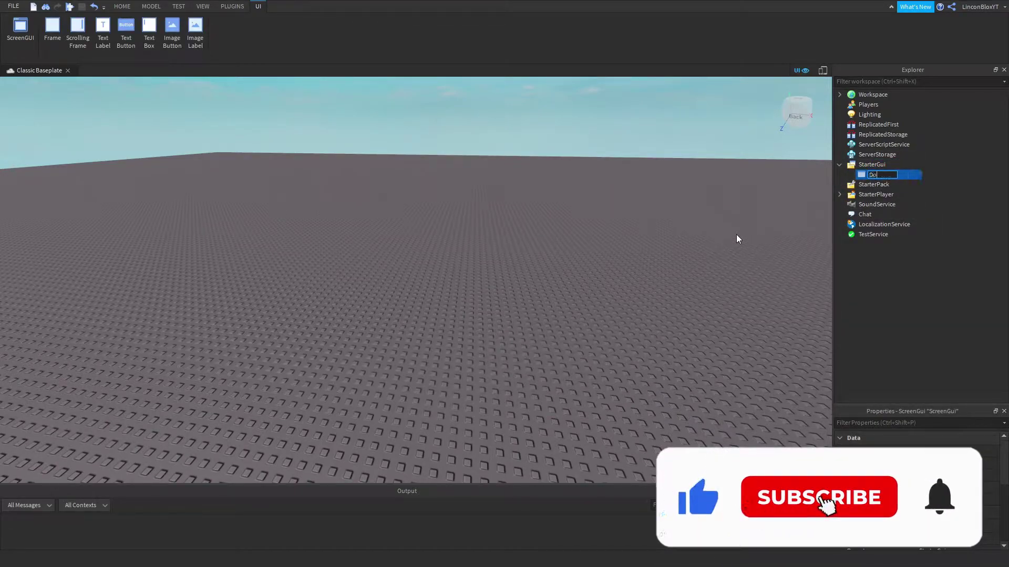
{"action": "type", "text": "nateGui"}
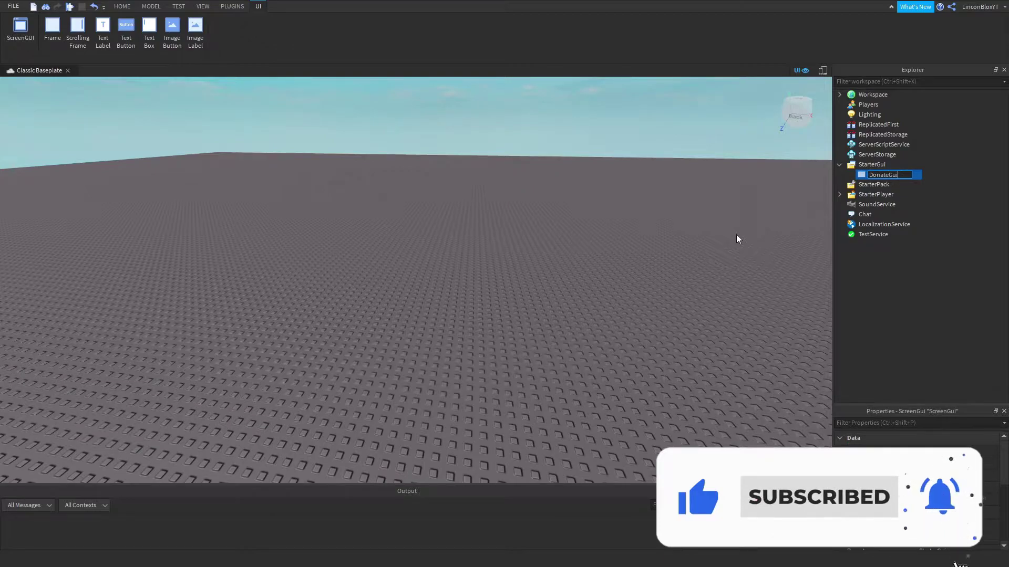
{"action": "key", "text": "Return"}
- Insert a Frame into DonateGui and size it to about 569 x 726, centred in the view
{"action": "left_click", "coordinate": [905, 175]}
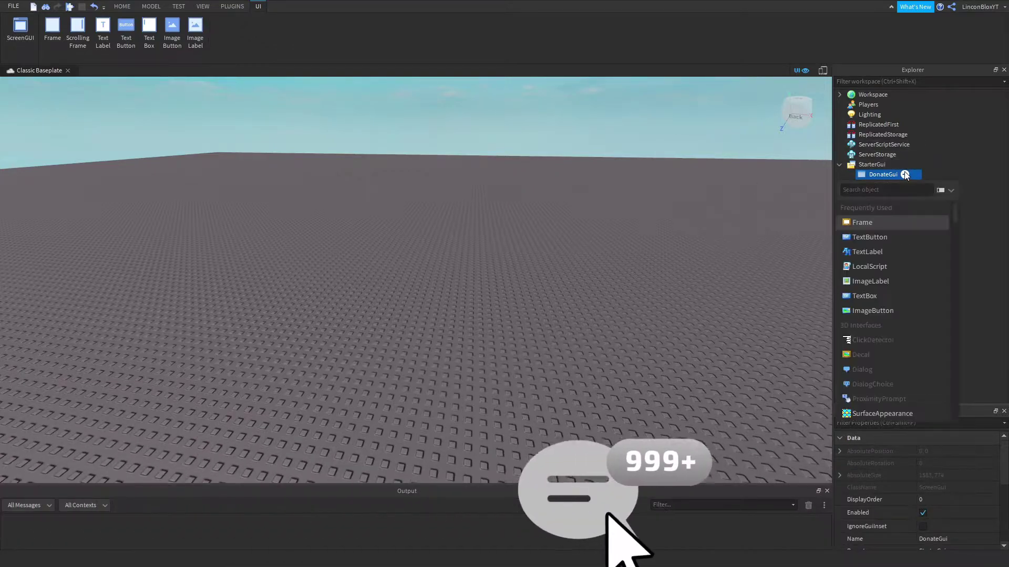
{"action": "left_click", "coordinate": [883, 222]}
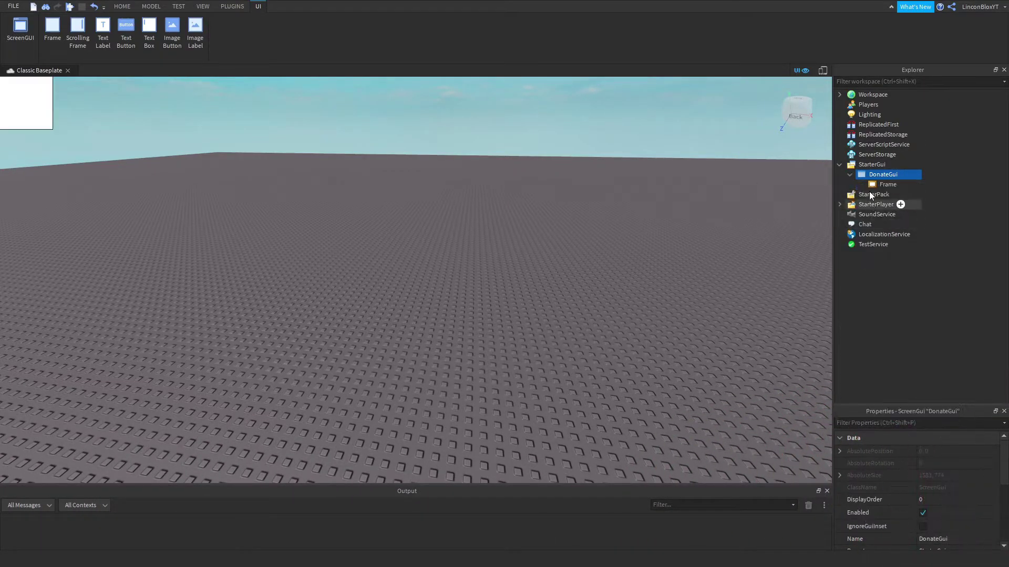
{"action": "left_click", "coordinate": [877, 183]}
{"action": "left_click_drag", "start_coordinate": [37, 103], "coordinate": [531, 469]}
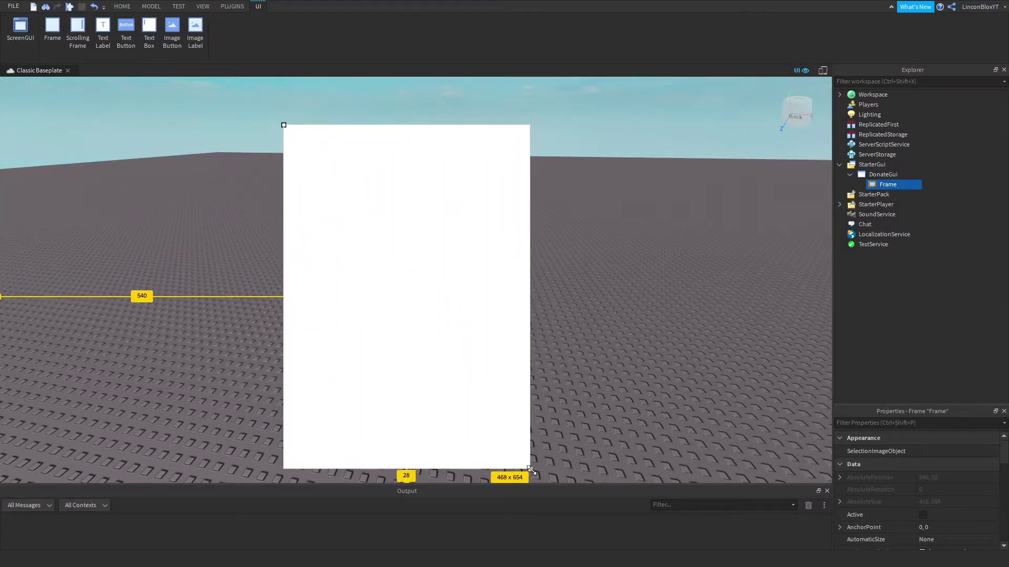
{"action": "left_click_drag", "start_coordinate": [492, 438], "coordinate": [546, 474]}
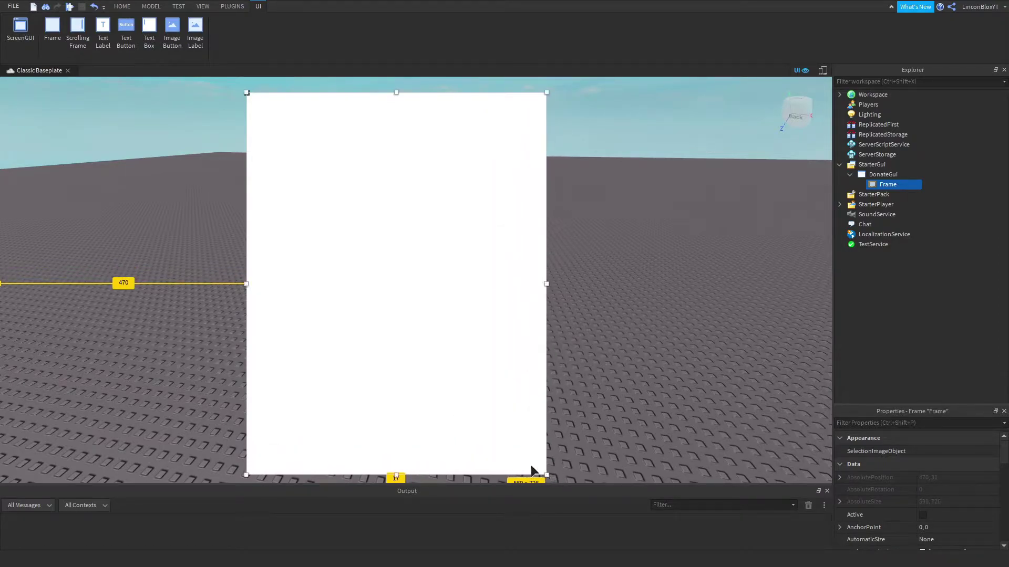
{"action": "mouse_move", "coordinate": [464, 424]}
{"action": "left_mouse_down"}
{"action": "mouse_move", "coordinate": [513, 422]}
{"action": "mouse_move", "coordinate": [509, 410]}
{"action": "mouse_move", "coordinate": [473, 423]}
{"action": "mouse_move", "coordinate": [482, 421]}
{"action": "left_mouse_up"}
- Round the frame's corners with the Roundify plugin
{"action": "left_click", "coordinate": [232, 7]}
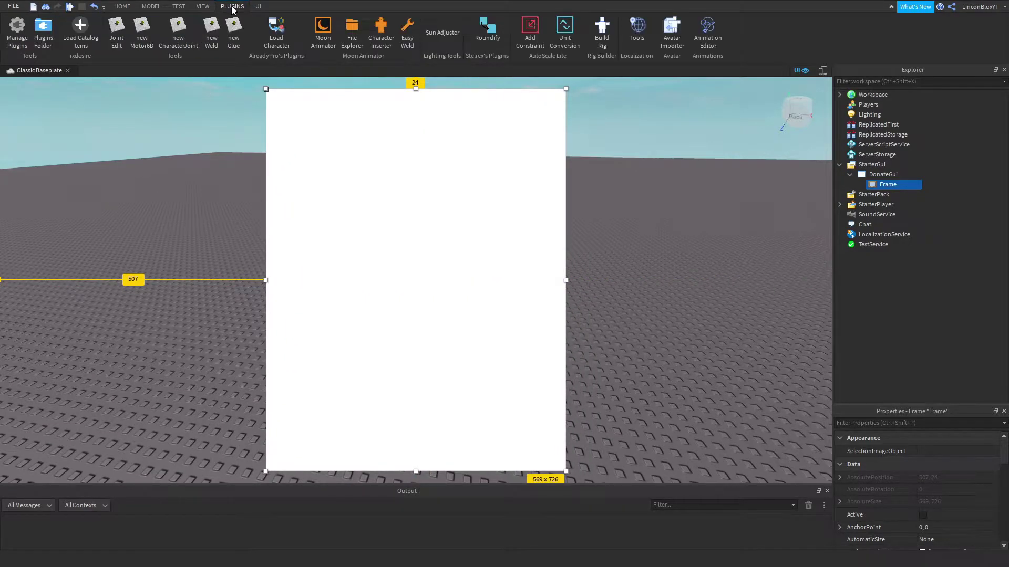
{"action": "left_click", "coordinate": [478, 45]}
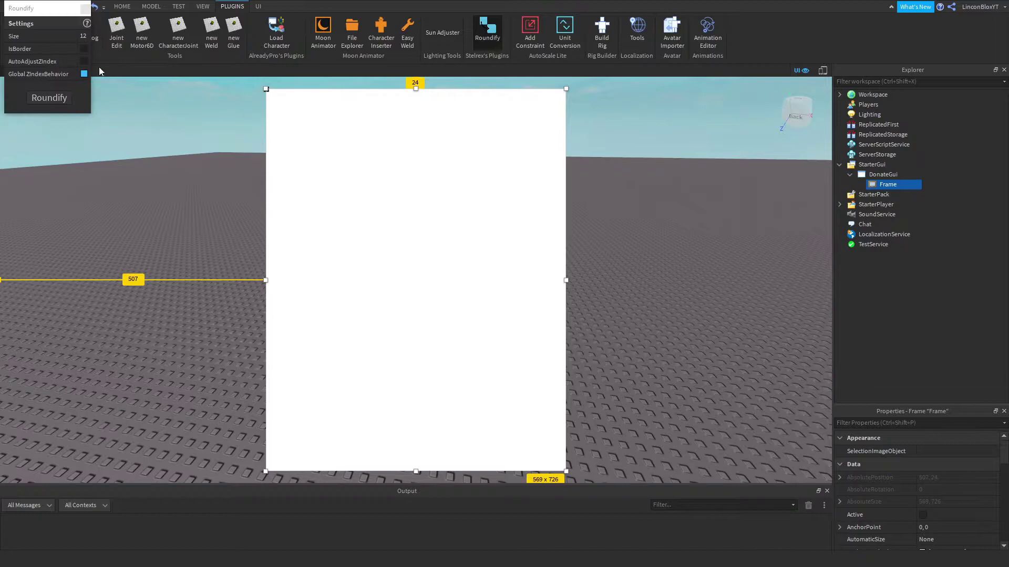
{"action": "left_click", "coordinate": [50, 98]}
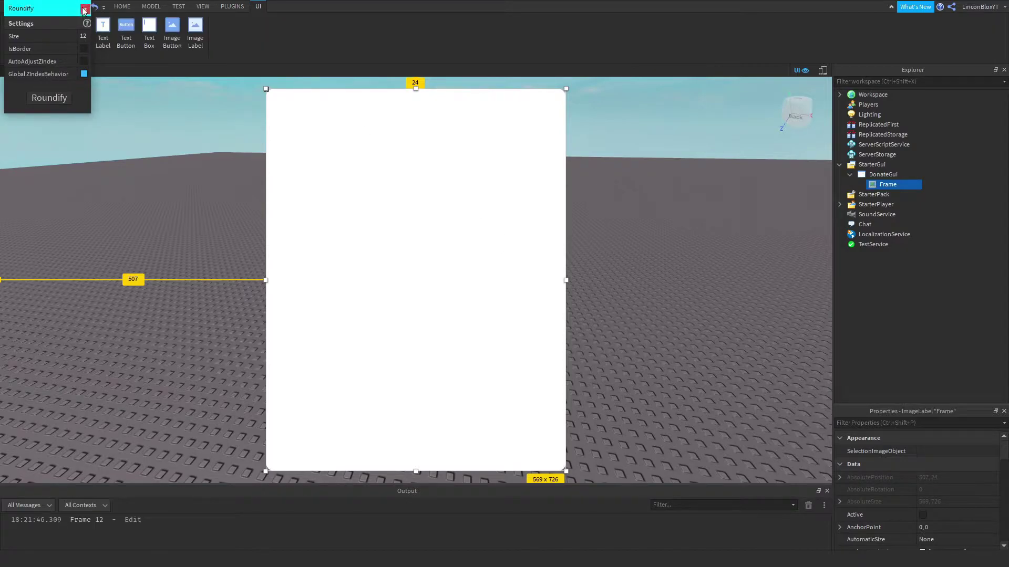
- Set the frame's BackgroundColor3 and ImageColor3 to bright green (0, 255, 93)
{"action": "scroll", "coordinate": [955, 502], "scroll_direction": "down", "scroll_amount": 3}
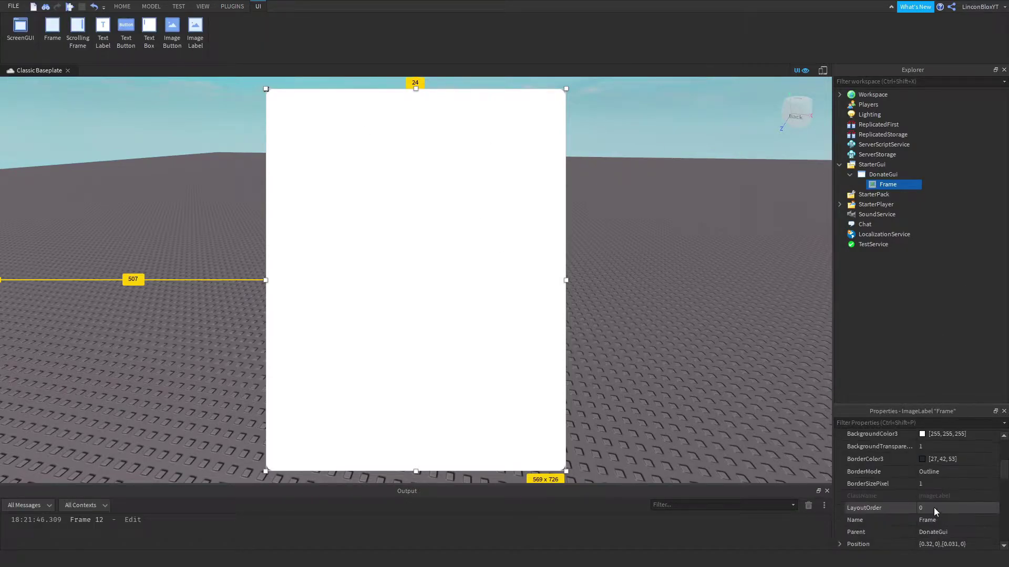
{"action": "left_click", "coordinate": [922, 433]}
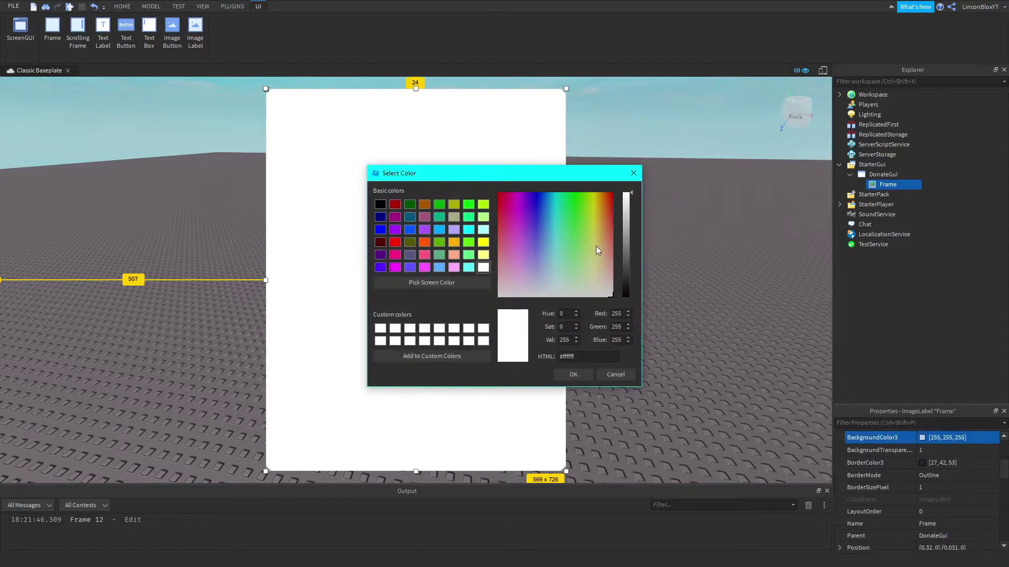
{"action": "left_click", "coordinate": [570, 195]}
{"action": "left_click", "coordinate": [574, 378]}
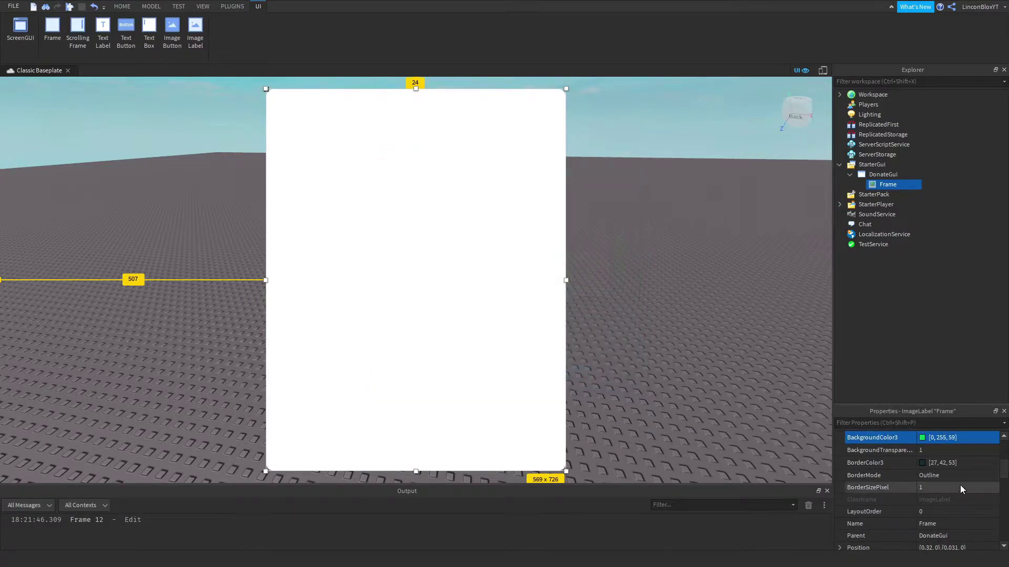
{"action": "scroll", "coordinate": [959, 483], "scroll_direction": "down", "scroll_amount": 5}
{"action": "left_click", "coordinate": [922, 437]}
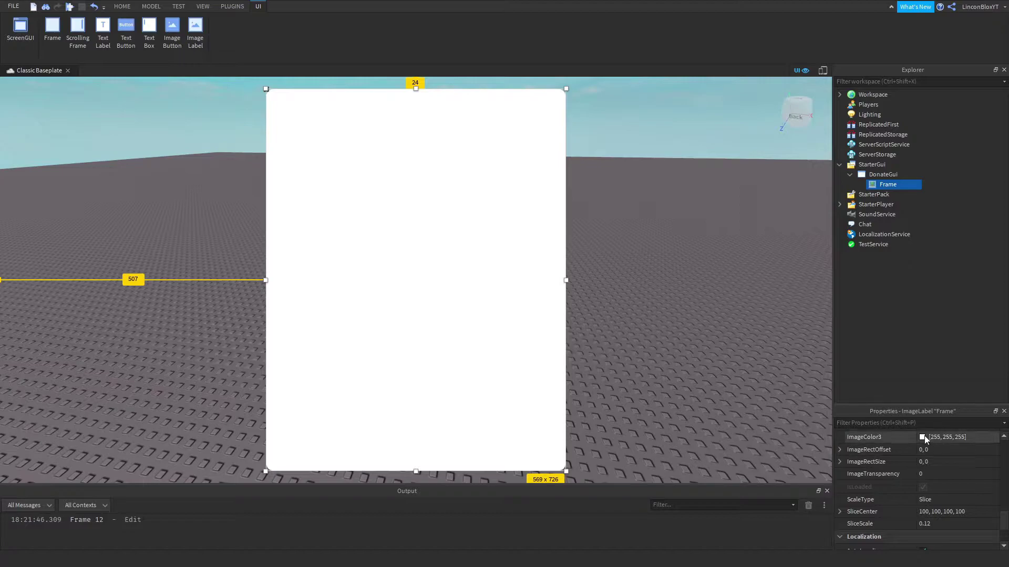
{"action": "left_click_drag", "start_coordinate": [565, 206], "coordinate": [567, 183]}
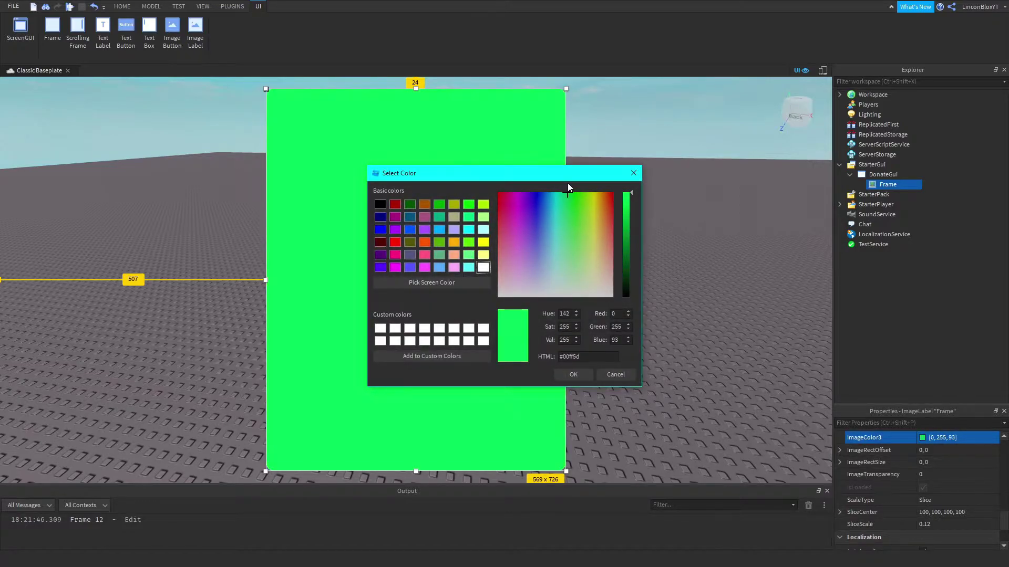
- Confirm the green colour, then add a TextButton to the frame and delete it again
{"action": "left_click", "coordinate": [578, 378]}
{"action": "left_click", "coordinate": [904, 184]}
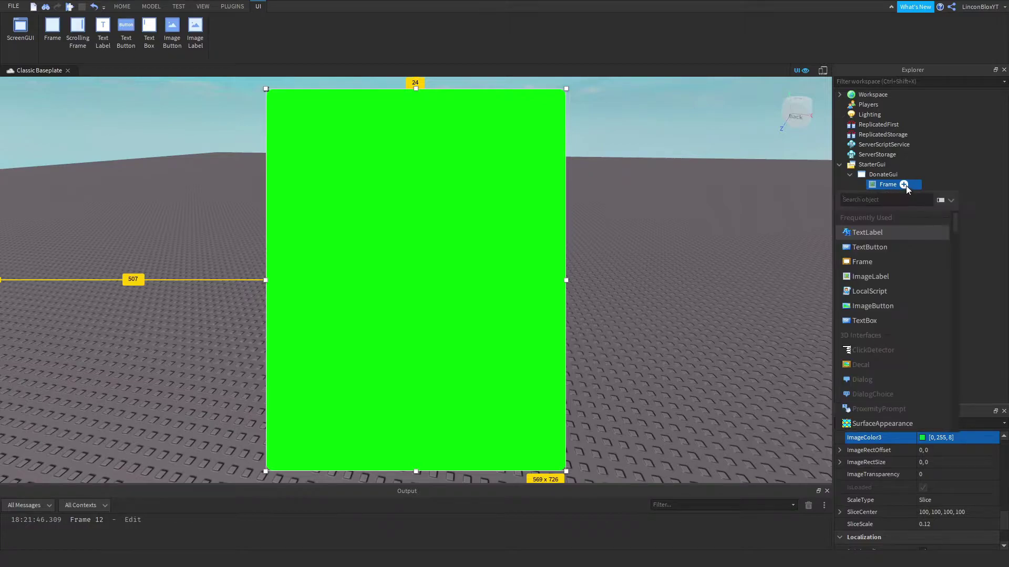
{"action": "left_click", "coordinate": [891, 247]}
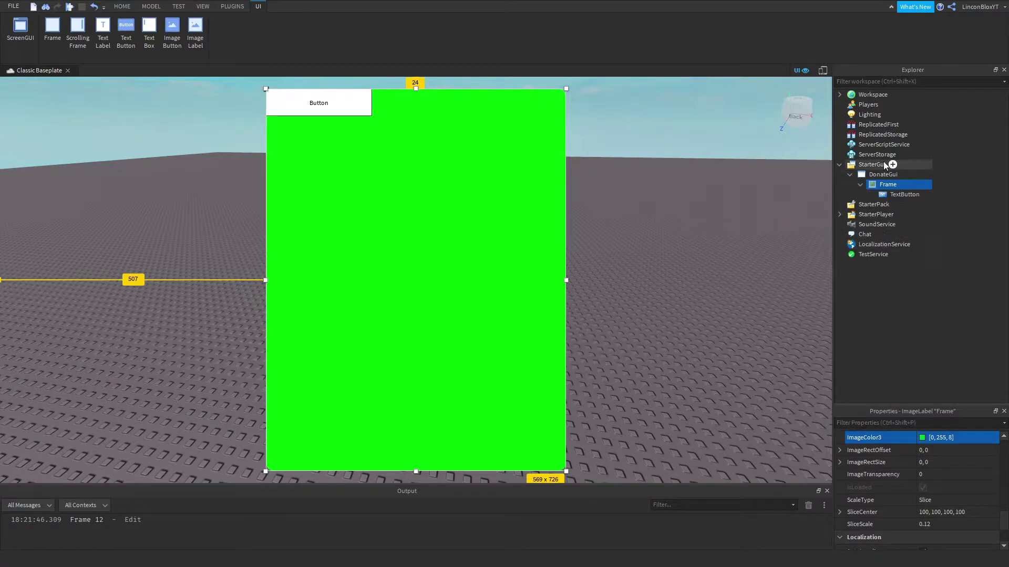
{"action": "left_click", "coordinate": [893, 194]}
{"action": "left_click_drag", "start_coordinate": [331, 113], "coordinate": [391, 216]}
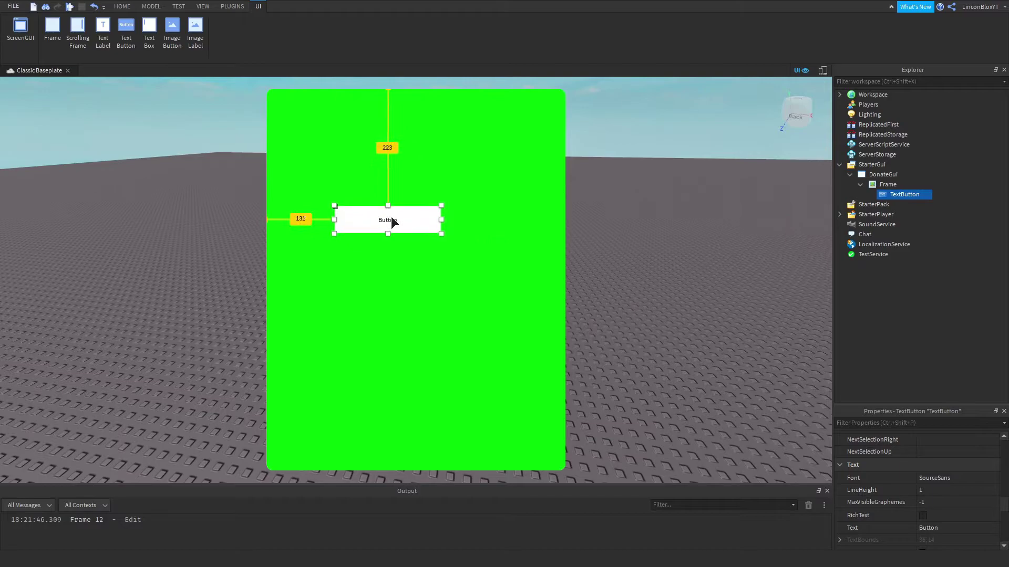
{"action": "key", "text": "Delete"}
- Add a TextLabel across the top of the frame with BackgroundTransparency 1
{"action": "left_click", "coordinate": [902, 185]}
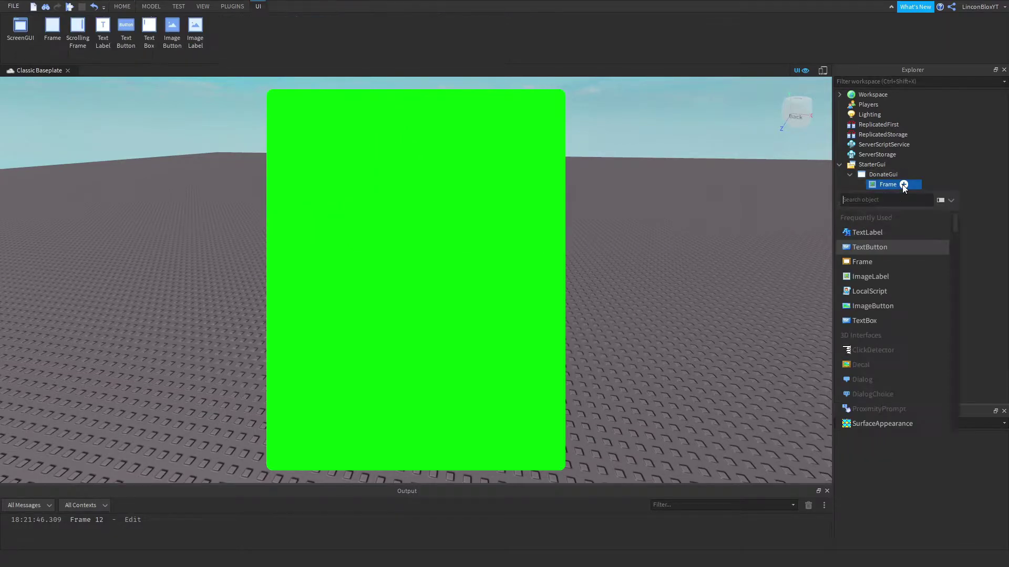
{"action": "left_click", "coordinate": [888, 232]}
{"action": "left_click", "coordinate": [900, 194]}
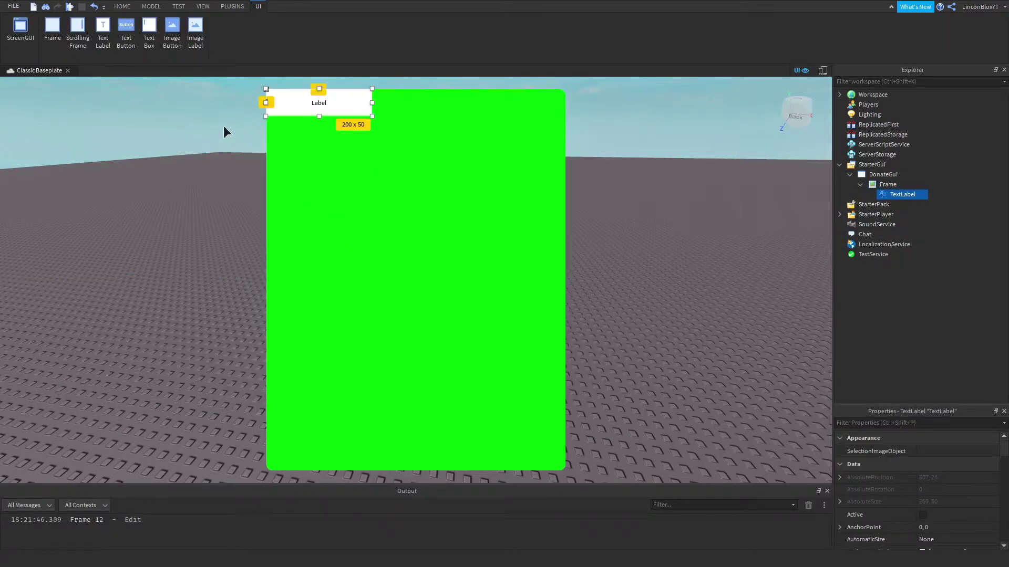
{"action": "left_click_drag", "start_coordinate": [372, 115], "coordinate": [566, 168]}
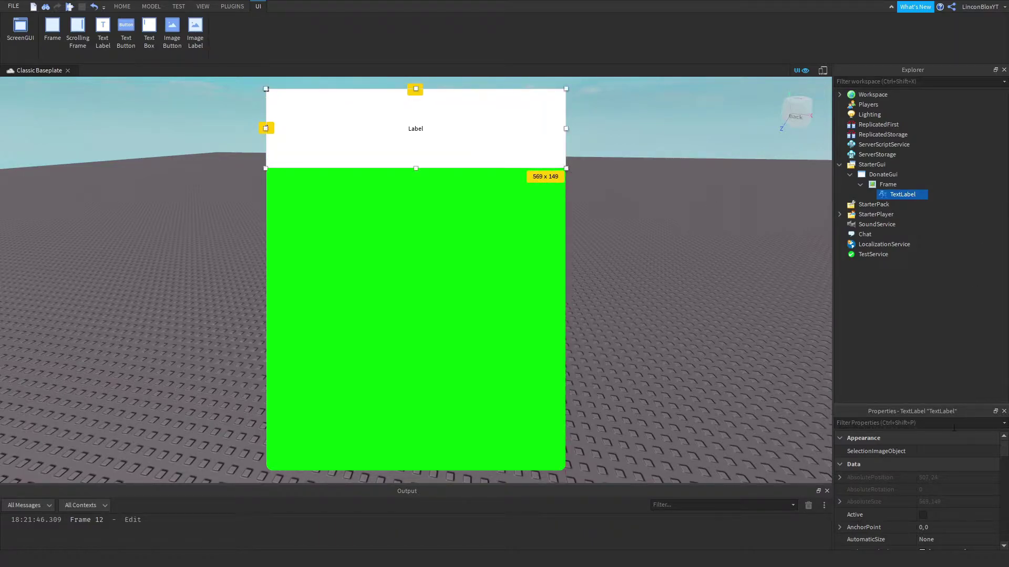
{"action": "scroll", "coordinate": [923, 514], "scroll_direction": "down", "scroll_amount": 3}
{"action": "left_click", "coordinate": [952, 486]}
{"action": "type", "text": "1"}
{"action": "key", "text": "Return"}
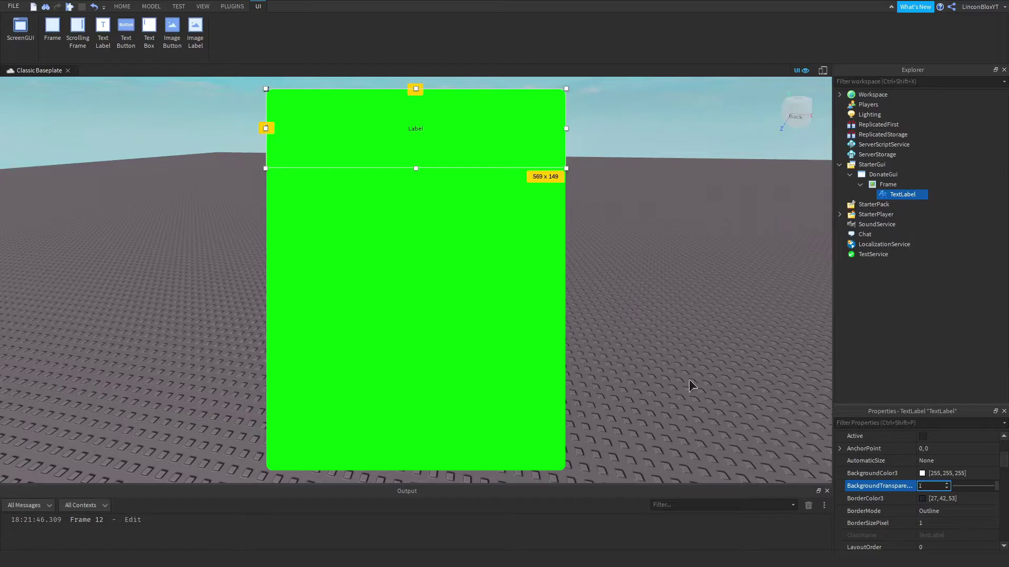
- Give the label SourceSansBold font, text 'Donate' and TextScaled on
{"action": "scroll", "coordinate": [952, 472], "scroll_direction": "down", "scroll_amount": 1}
{"action": "scroll", "coordinate": [953, 471], "scroll_direction": "down", "scroll_amount": 8}
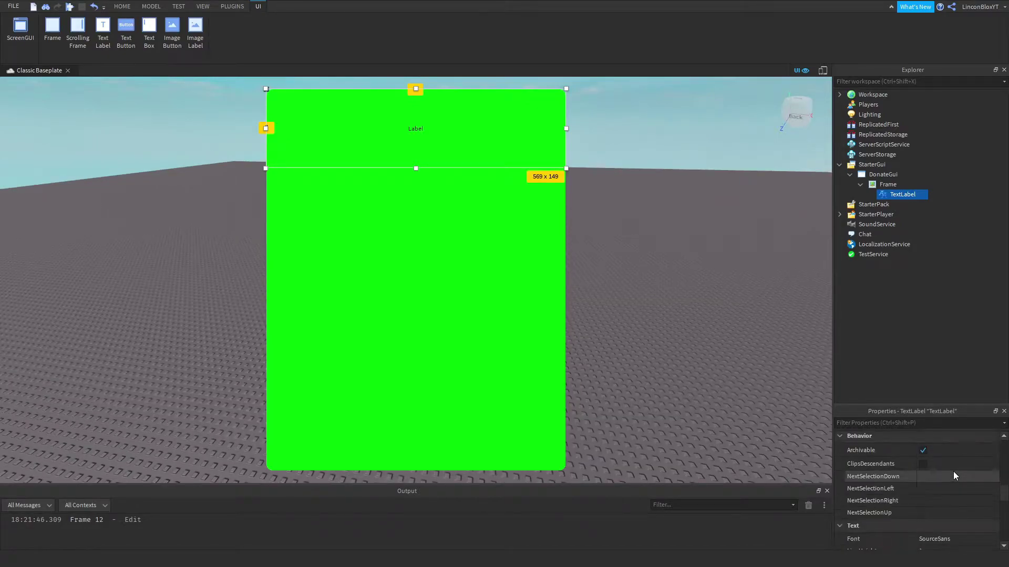
{"action": "left_click", "coordinate": [953, 461]}
{"action": "left_click", "coordinate": [953, 460]}
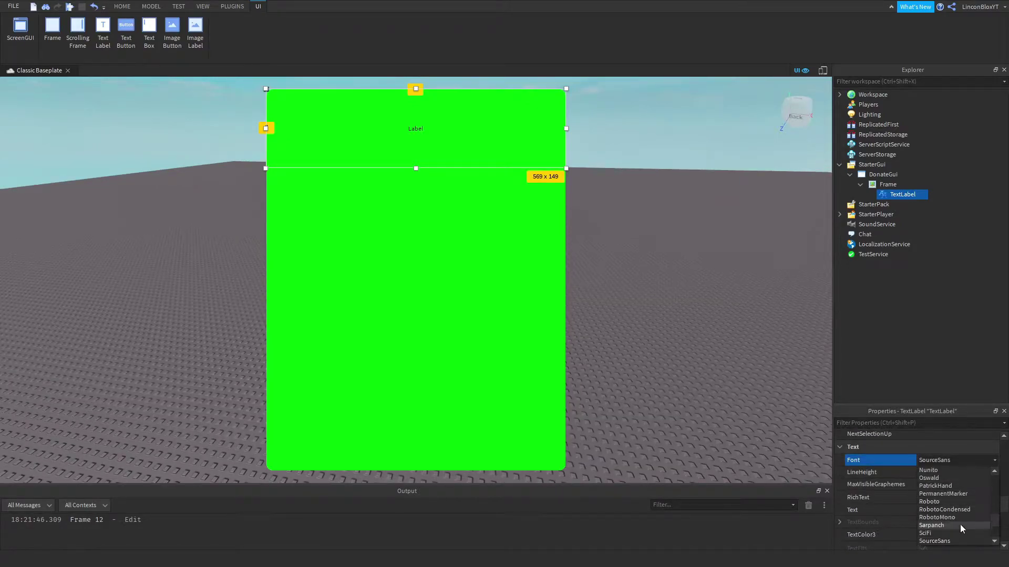
{"action": "left_click", "coordinate": [951, 525]}
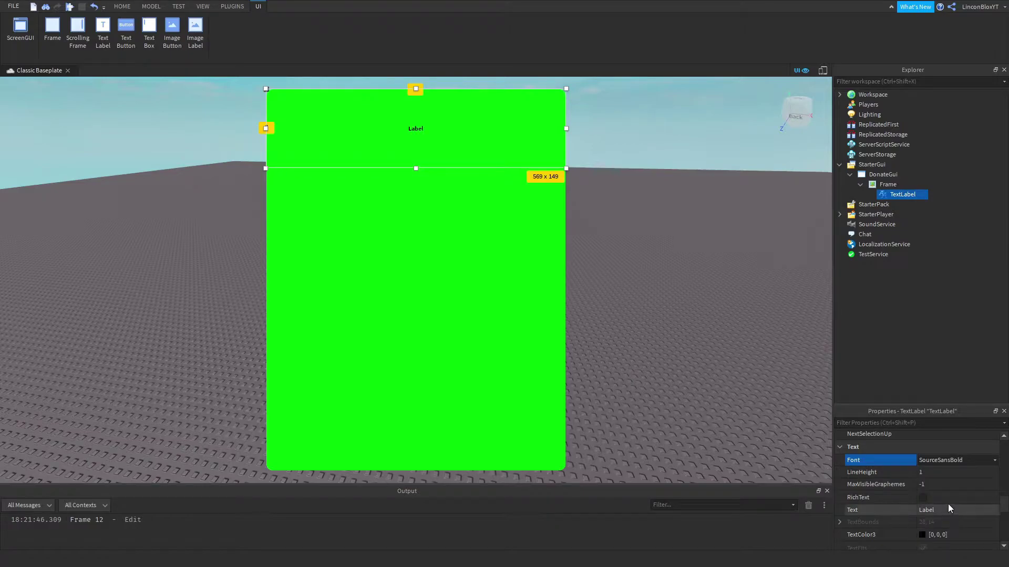
{"action": "left_click", "coordinate": [948, 510]}
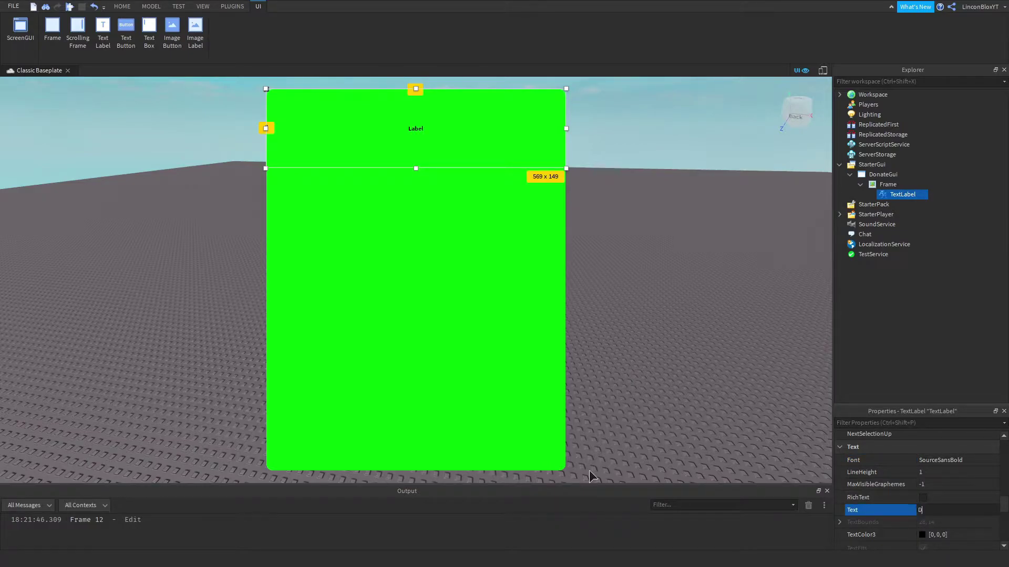
{"action": "type", "text": "Donate"}
{"action": "key", "text": "Return"}
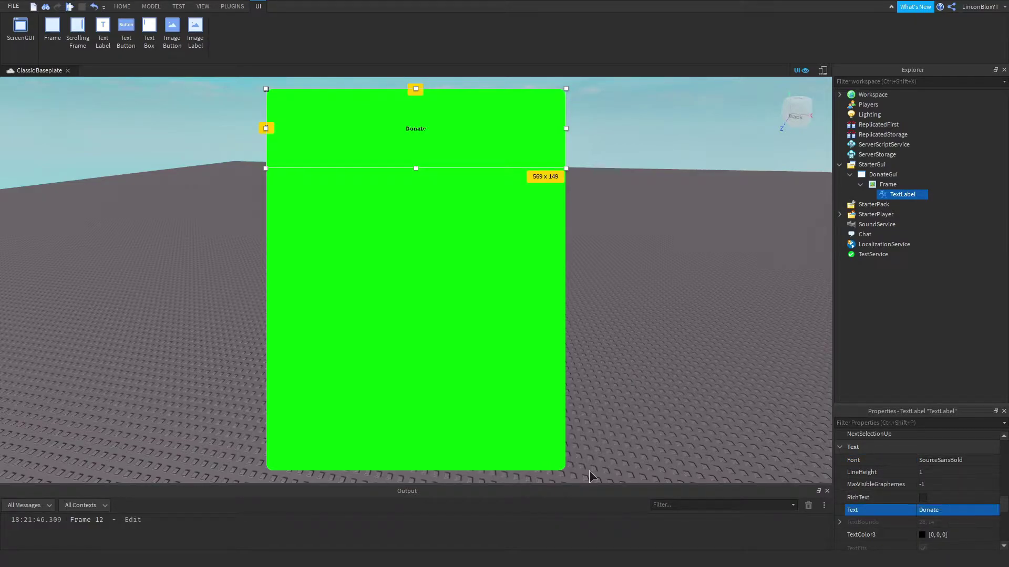
{"action": "scroll", "coordinate": [899, 477], "scroll_direction": "down", "scroll_amount": 3}
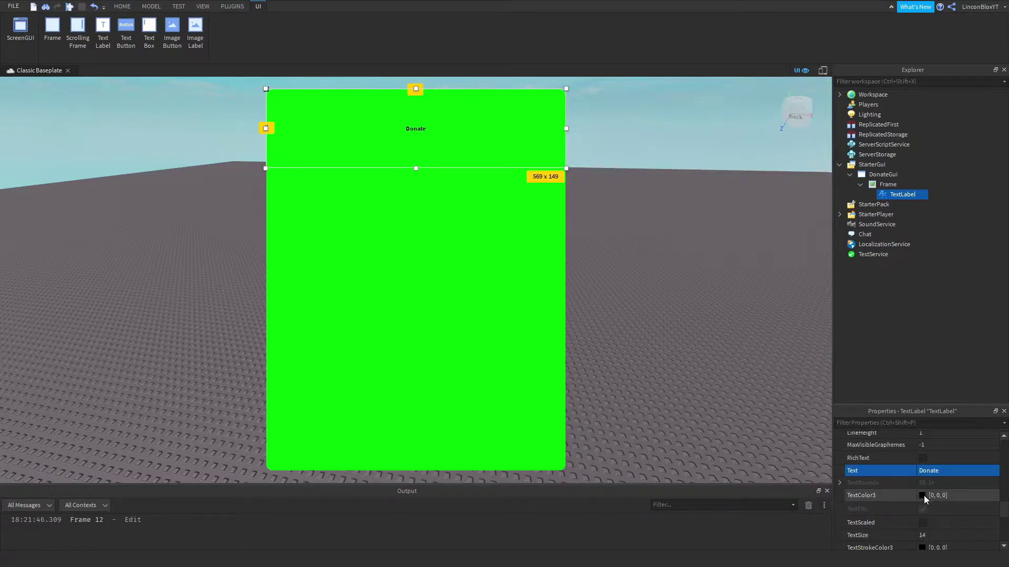
{"action": "left_click", "coordinate": [923, 522]}
{"action": "left_click", "coordinate": [656, 260]}
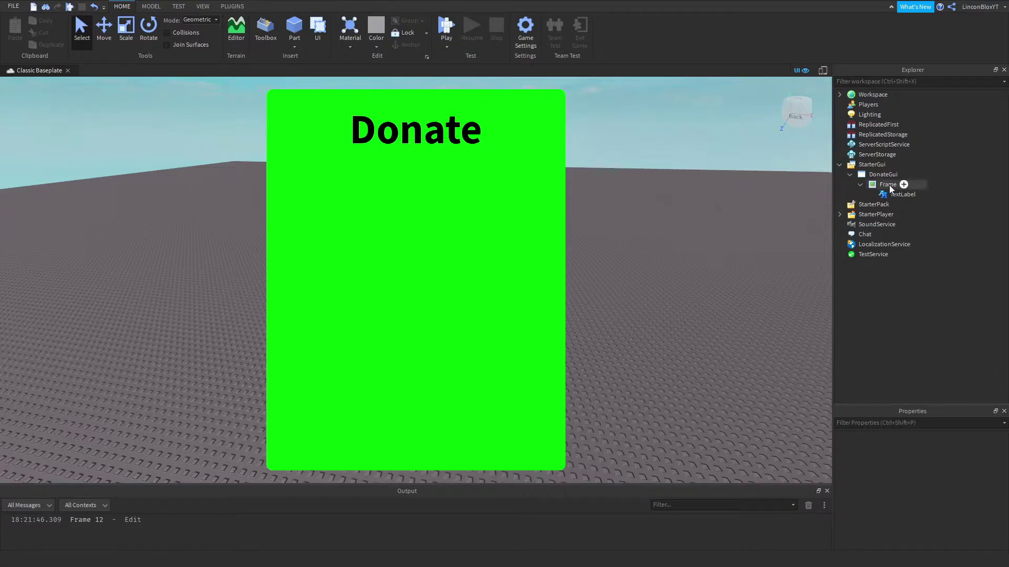
- Move the Donate label slightly up and rename it Title
{"action": "left_click", "coordinate": [911, 195]}
{"action": "left_click_drag", "start_coordinate": [485, 148], "coordinate": [483, 136]}
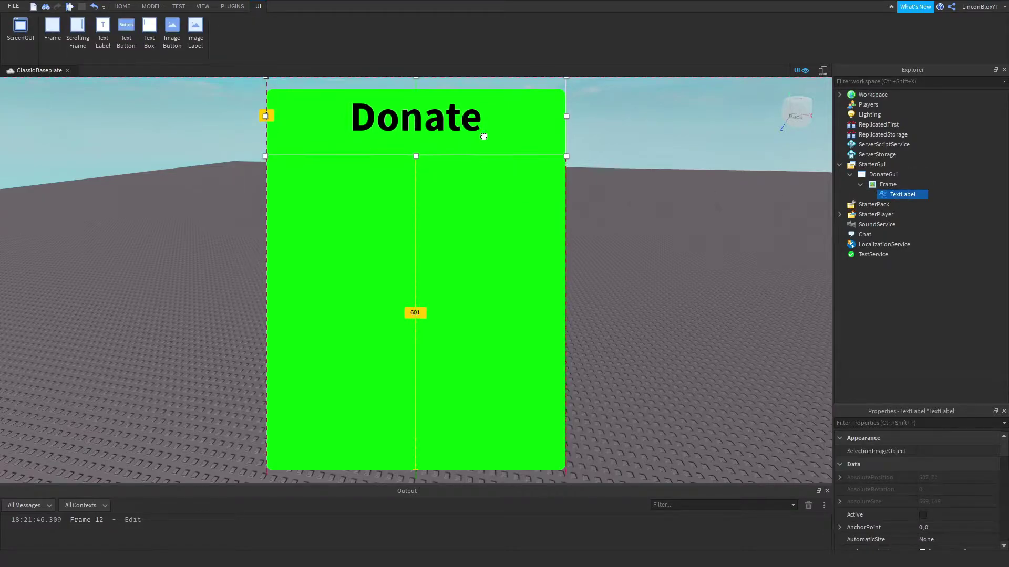
{"action": "left_click", "coordinate": [902, 194]}
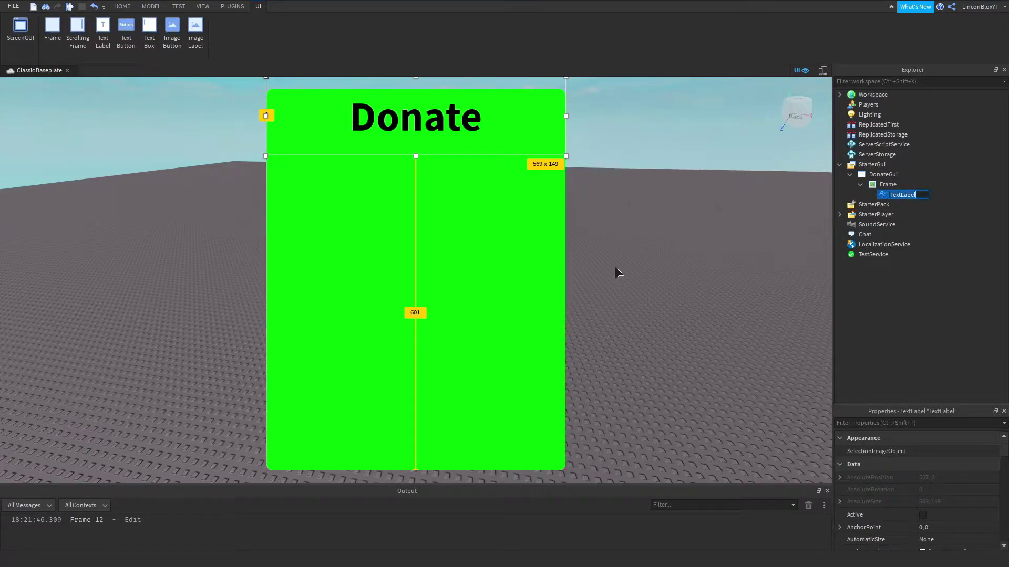
{"action": "type", "text": "Title"}
{"action": "key", "text": "Return"}
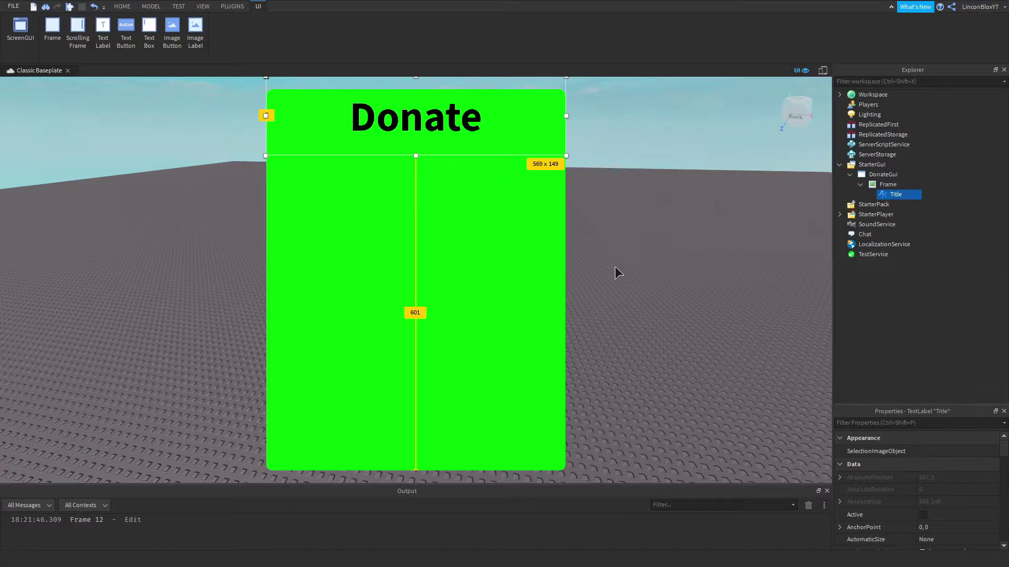
- Insert a new TextButton into the frame
{"action": "left_click", "coordinate": [740, 195]}
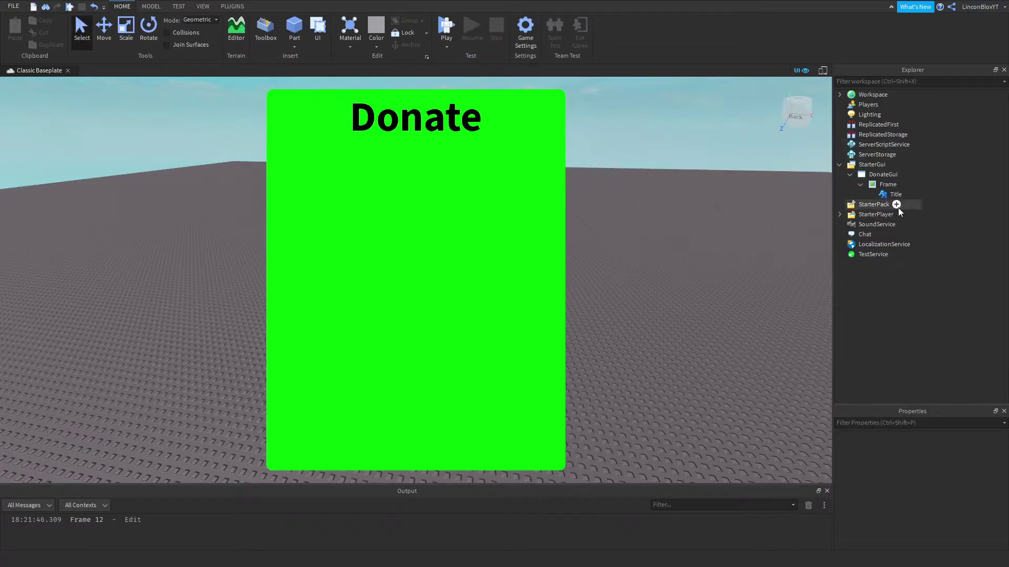
{"action": "left_click", "coordinate": [903, 184]}
{"action": "left_click", "coordinate": [878, 246]}
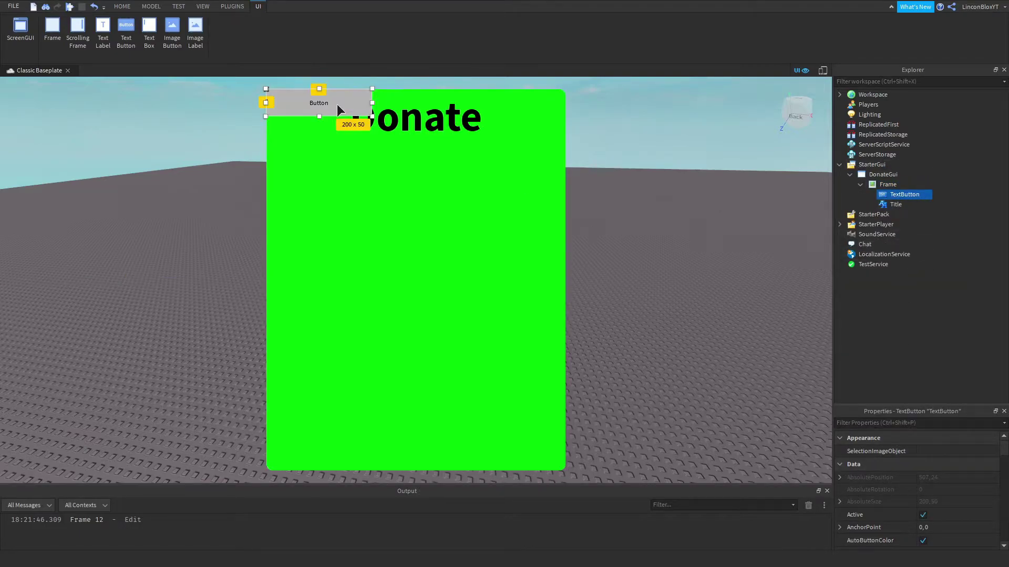
- Stretch the TextButton to 521 x 147 below the title and colour it dark green (0, 172, 40)
{"action": "left_click_drag", "start_coordinate": [336, 104], "coordinate": [551, 231]}
{"action": "scroll", "coordinate": [933, 491], "scroll_direction": "down", "scroll_amount": 3}
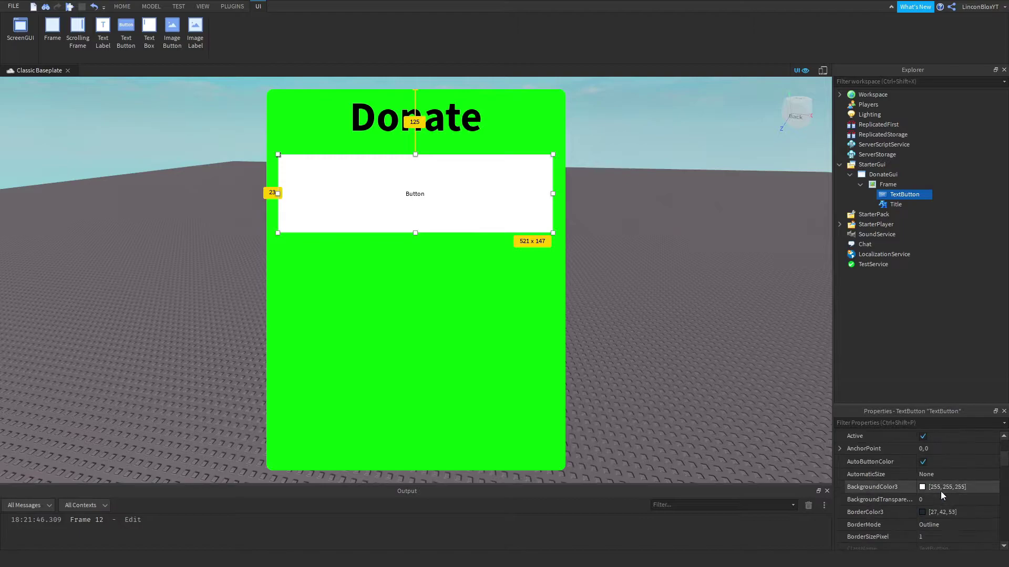
{"action": "left_click", "coordinate": [921, 487]}
{"action": "left_click", "coordinate": [575, 192]}
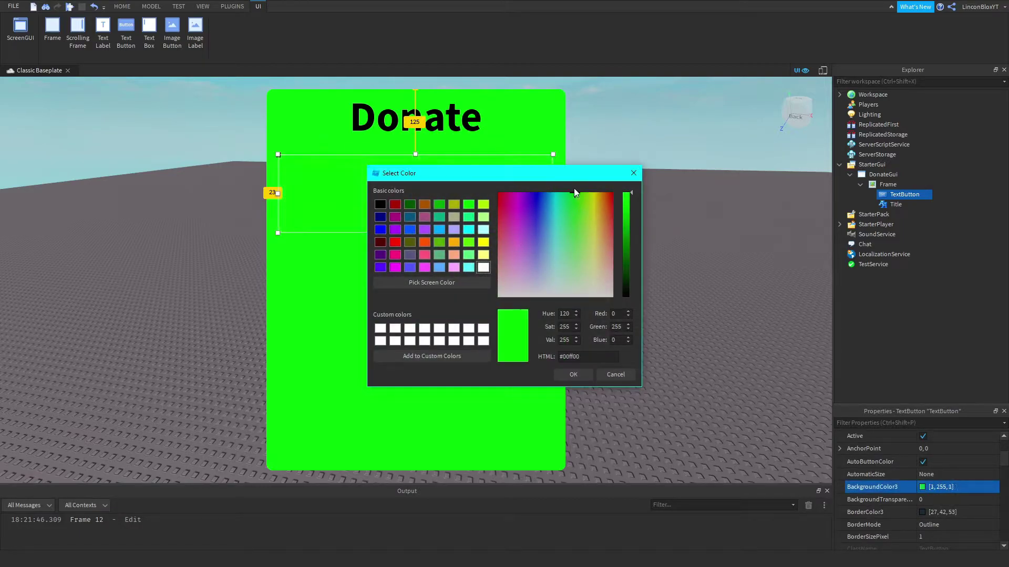
{"action": "left_click_drag", "start_coordinate": [631, 265], "coordinate": [622, 231]}
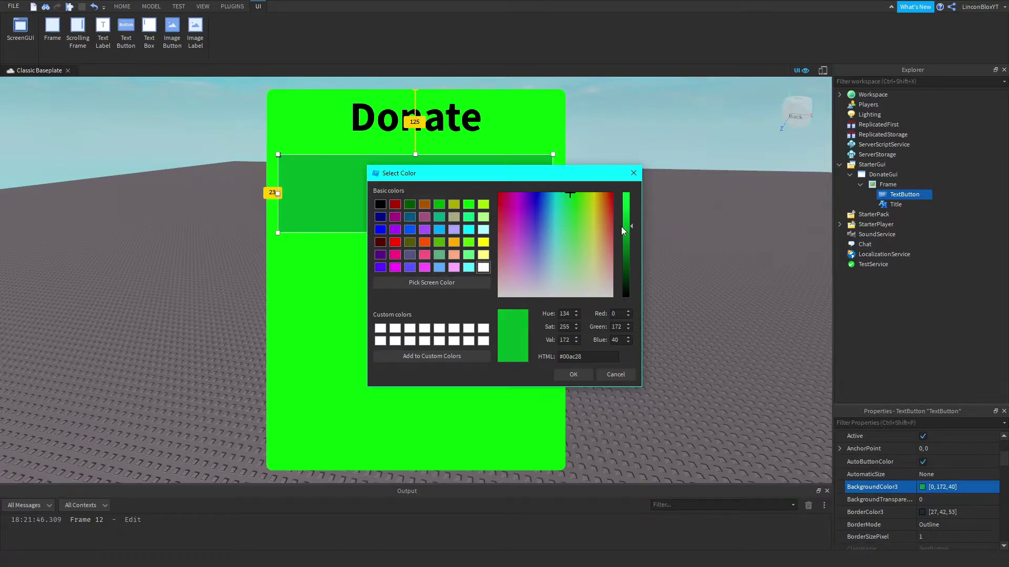
{"action": "left_click", "coordinate": [572, 375]}
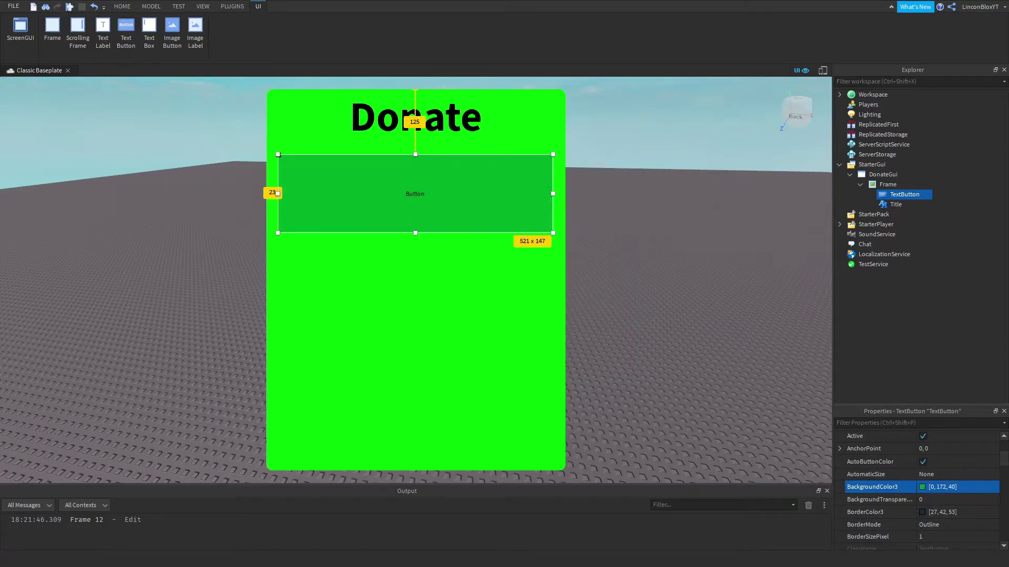
- Set the button's font to SourceSansBold
{"action": "scroll", "coordinate": [955, 500], "scroll_direction": "down", "scroll_amount": 10}
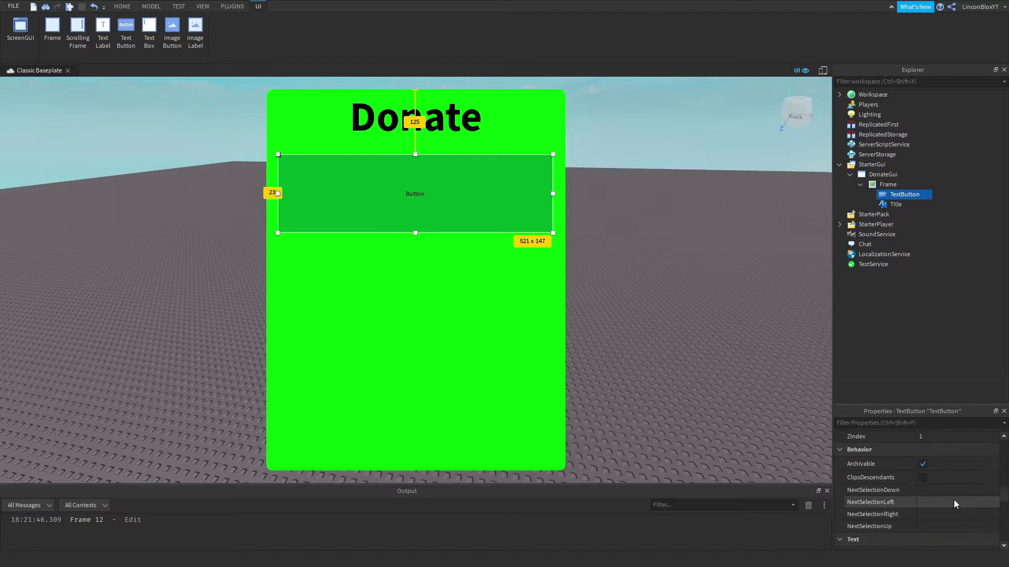
{"action": "scroll", "coordinate": [953, 500], "scroll_direction": "down", "scroll_amount": 3}
{"action": "left_click", "coordinate": [934, 437]}
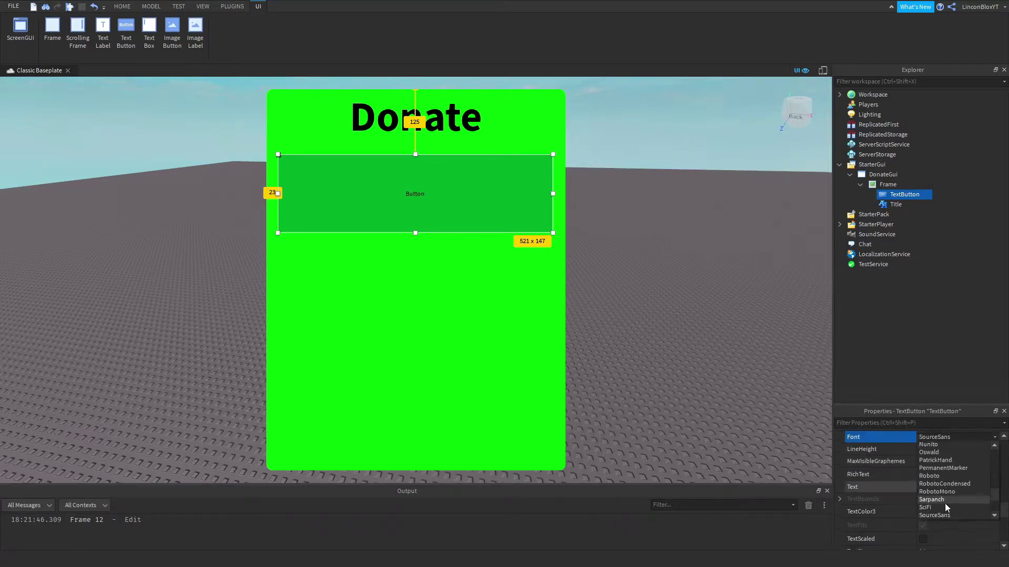
{"action": "scroll", "coordinate": [945, 506], "scroll_direction": "down", "scroll_amount": 2}
{"action": "left_click", "coordinate": [935, 508]}
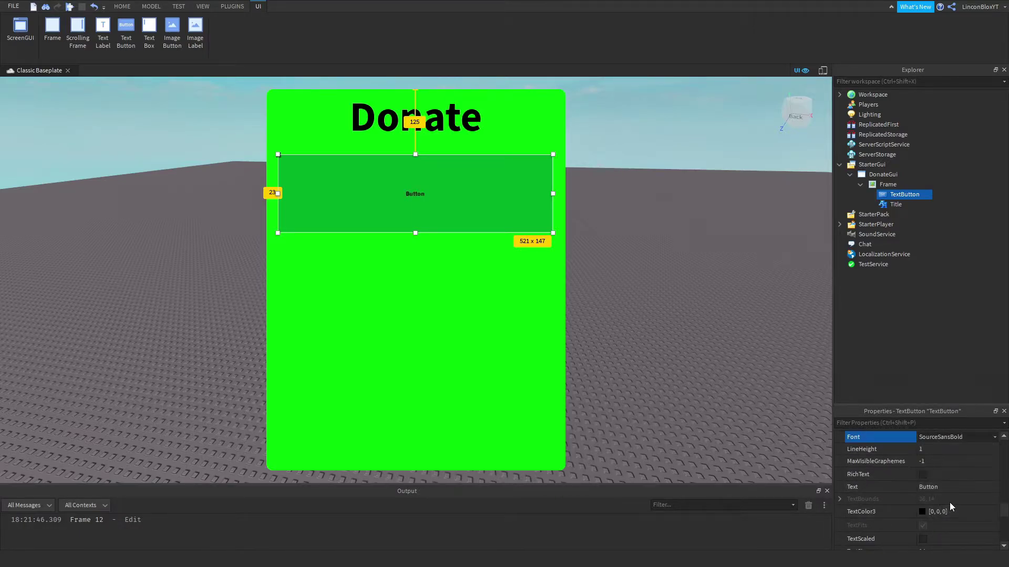
- Make the button text 'Donate: 10' and turn on TextScaled
{"action": "scroll", "coordinate": [946, 499], "scroll_direction": "down", "scroll_amount": 1}
{"action": "left_click", "coordinate": [947, 448]}
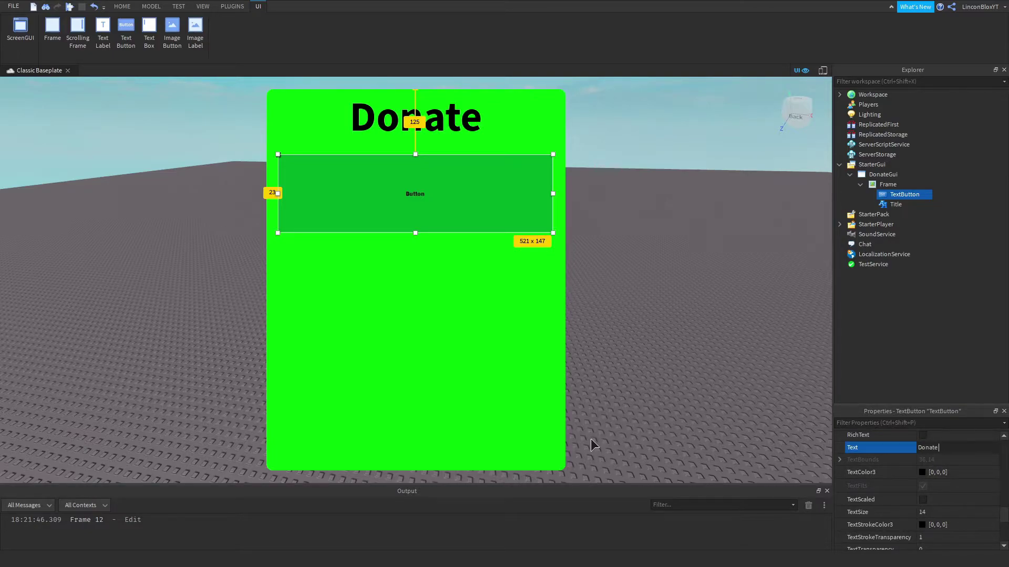
{"action": "type", "text": "Donate 10"}
{"action": "key", "text": "Return"}
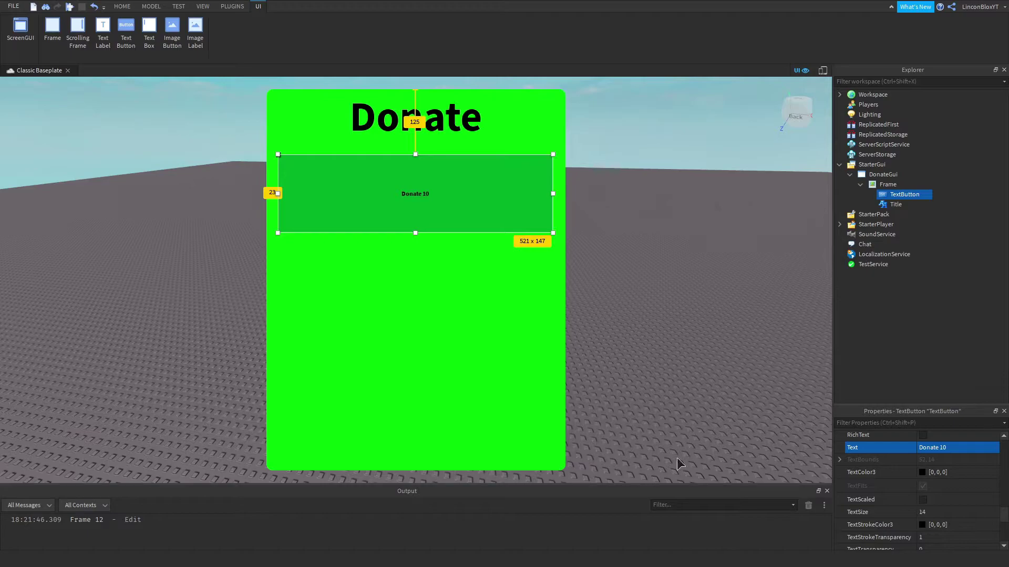
{"action": "left_click", "coordinate": [946, 449]}
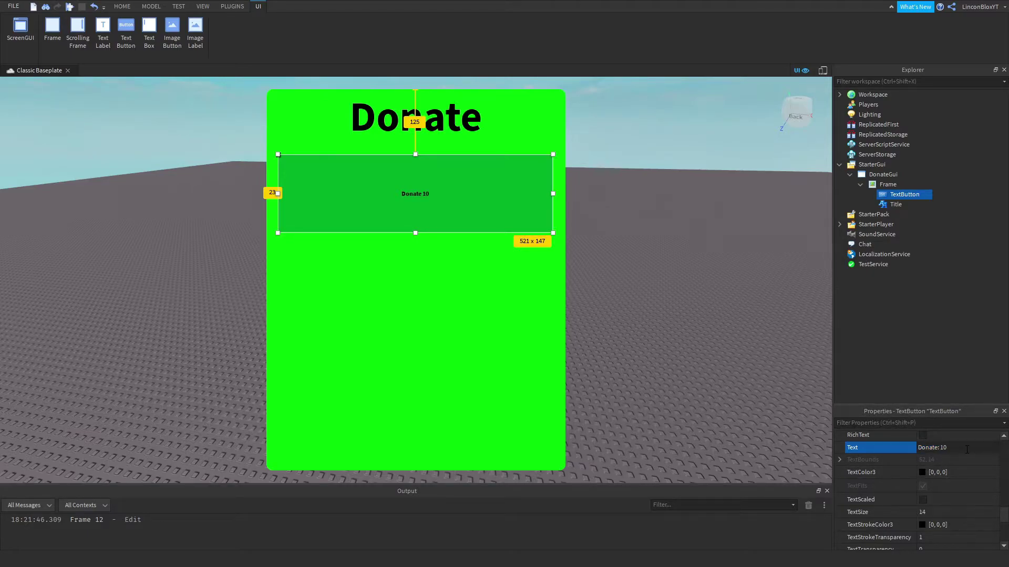
{"action": "key", "text": "Return"}
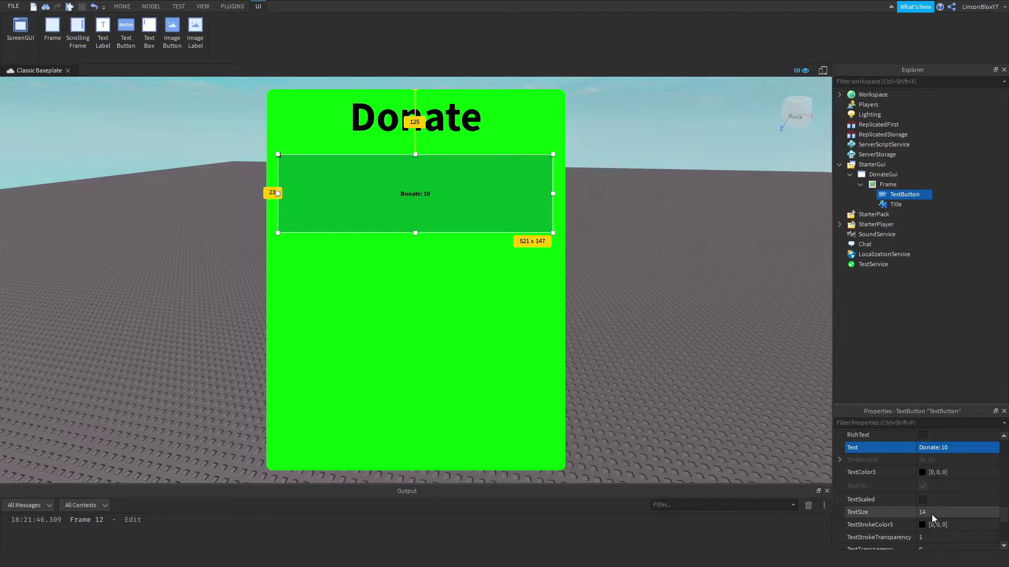
{"action": "scroll", "coordinate": [948, 504], "scroll_direction": "down", "scroll_amount": 1}
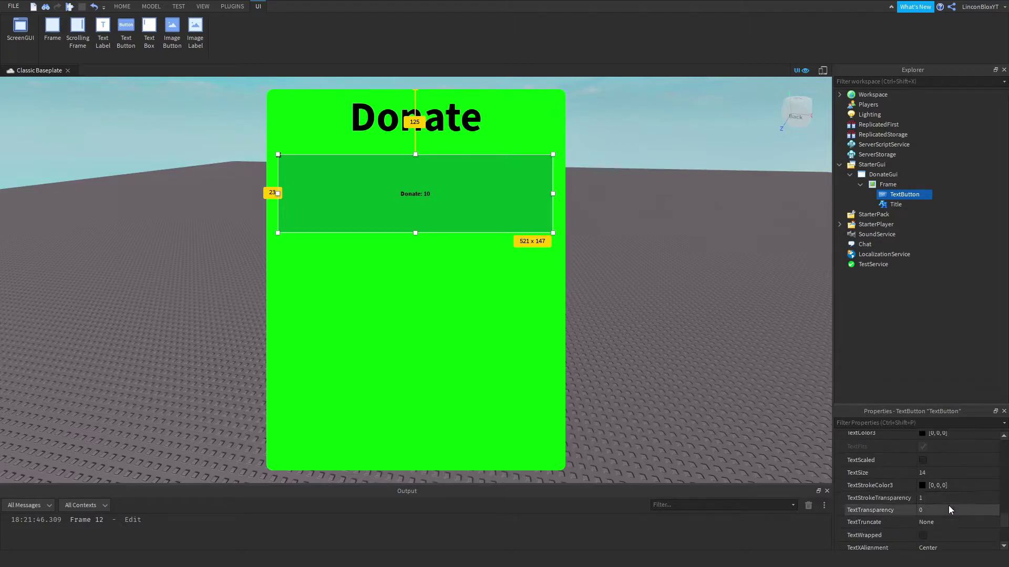
{"action": "left_click", "coordinate": [923, 460]}
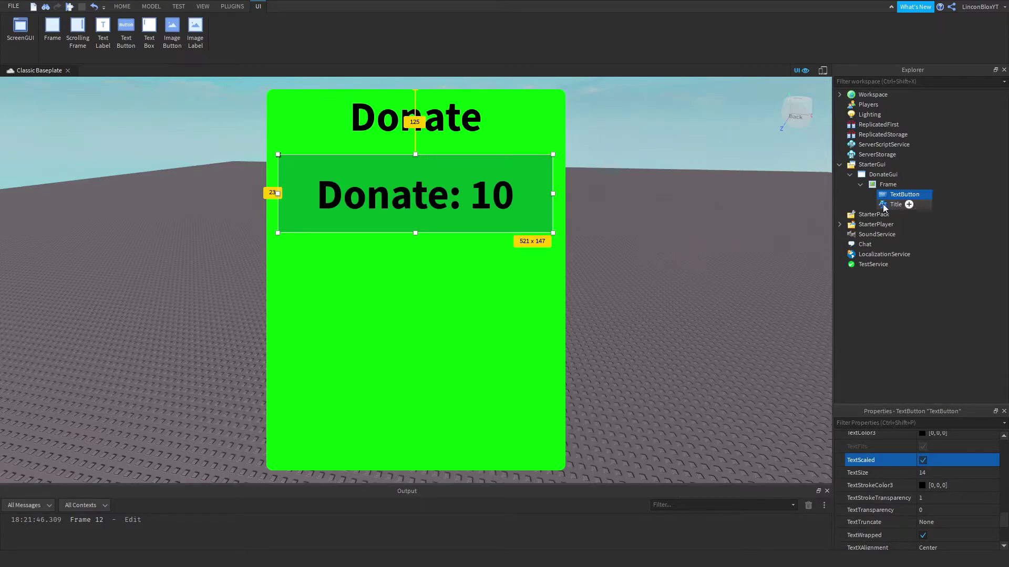
- Round the button's corners with the Roundify plugin
{"action": "left_click", "coordinate": [220, 6]}
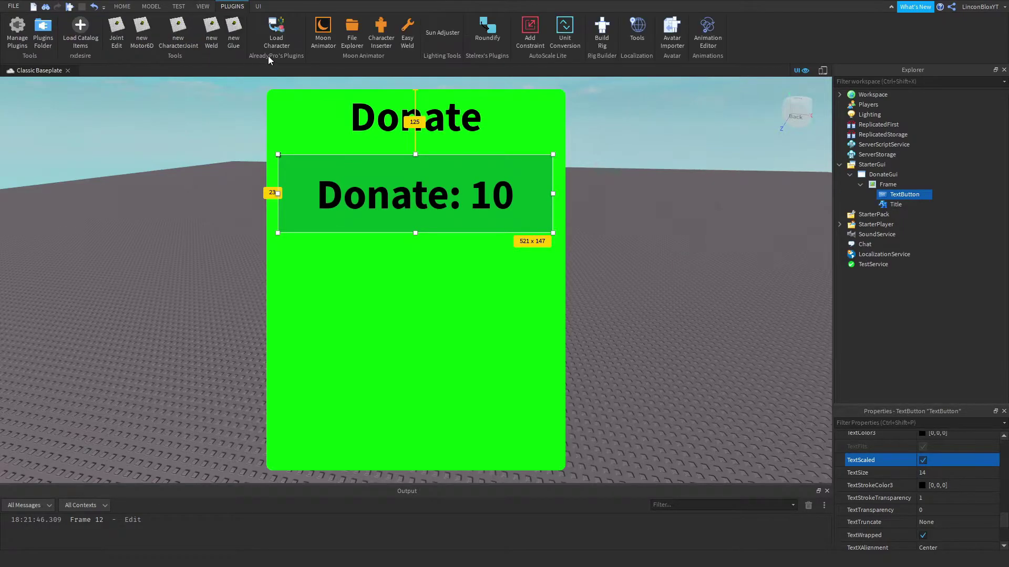
{"action": "left_click", "coordinate": [487, 29]}
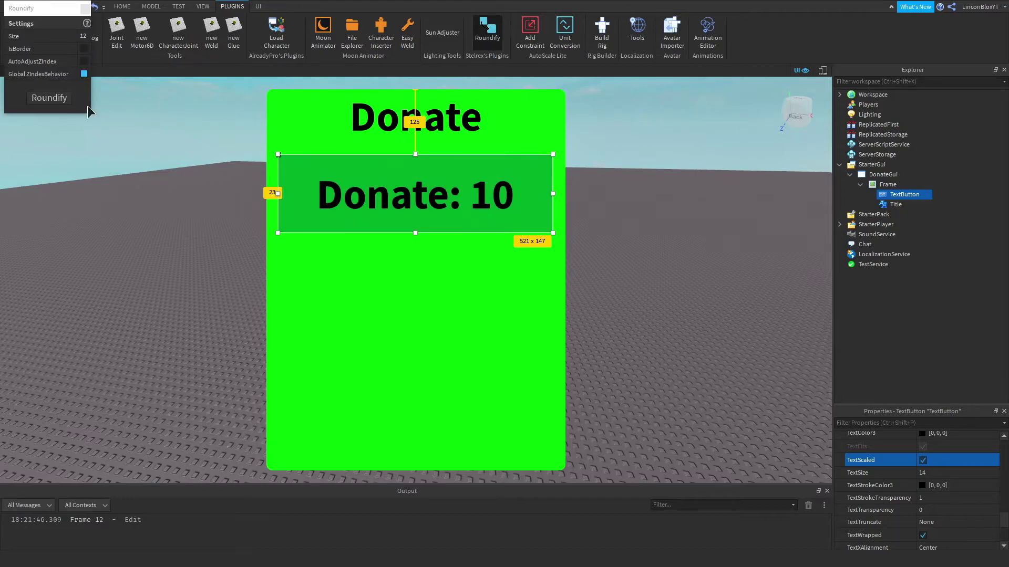
{"action": "left_click", "coordinate": [56, 97]}
{"action": "left_click", "coordinate": [85, 9]}
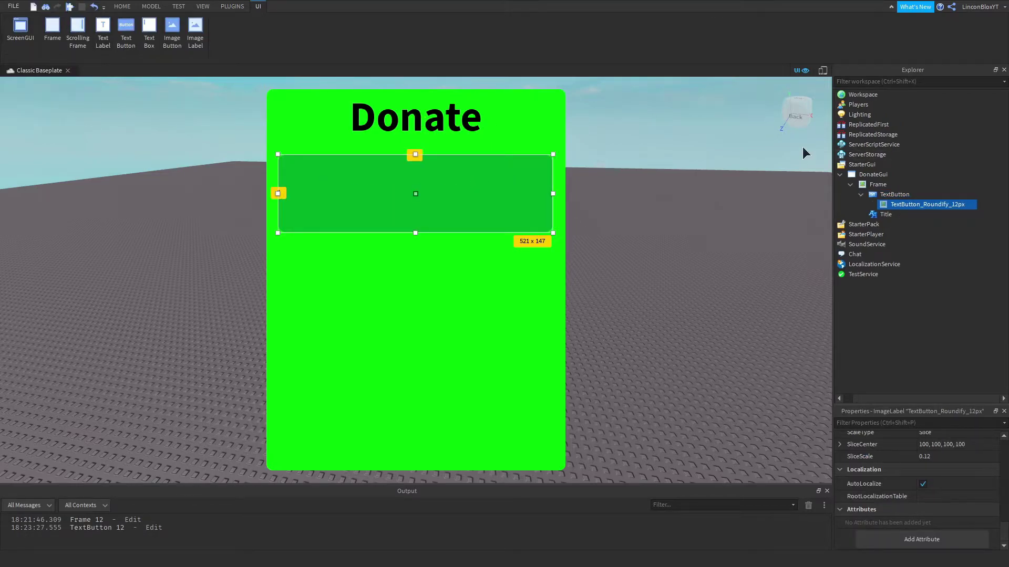
- Set the TextButton's ZIndex to 2 so its text shows above the background
{"action": "left_click", "coordinate": [894, 195]}
{"action": "scroll", "coordinate": [947, 496], "scroll_direction": "down", "scroll_amount": 10}
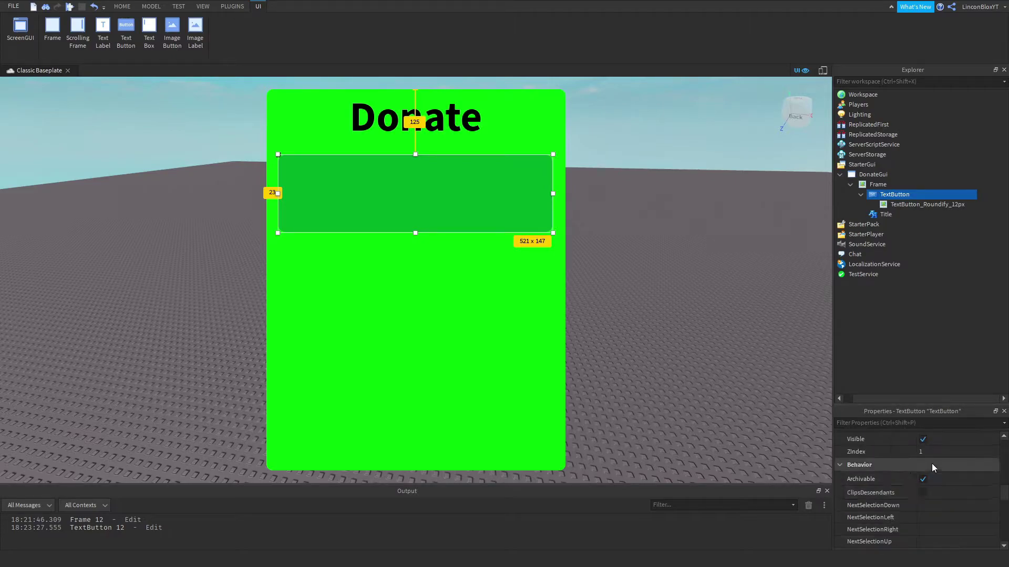
{"action": "left_click", "coordinate": [943, 453]}
{"action": "type", "text": "2"}
{"action": "key", "text": "Return"}
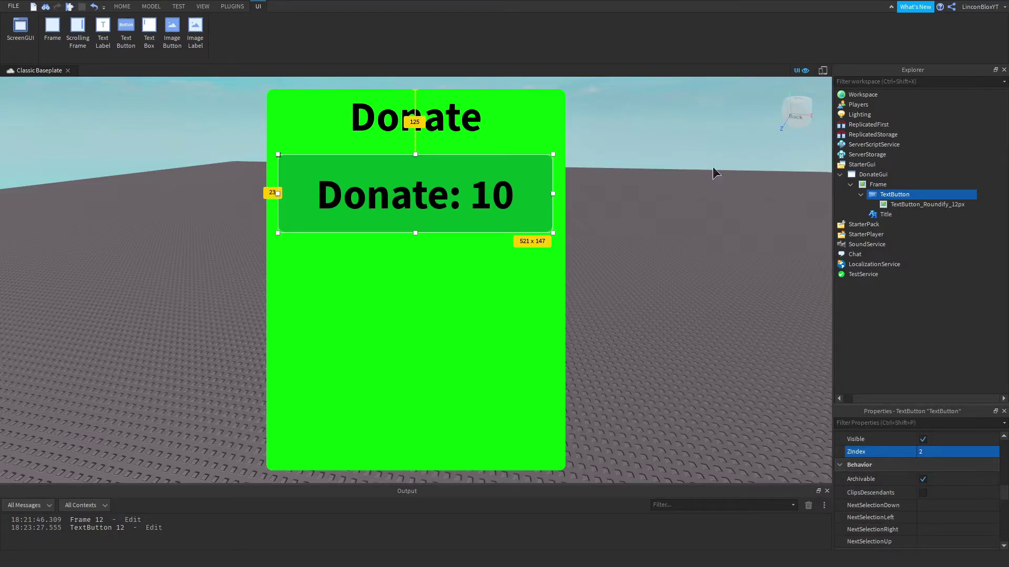
{"action": "left_click", "coordinate": [686, 163]}
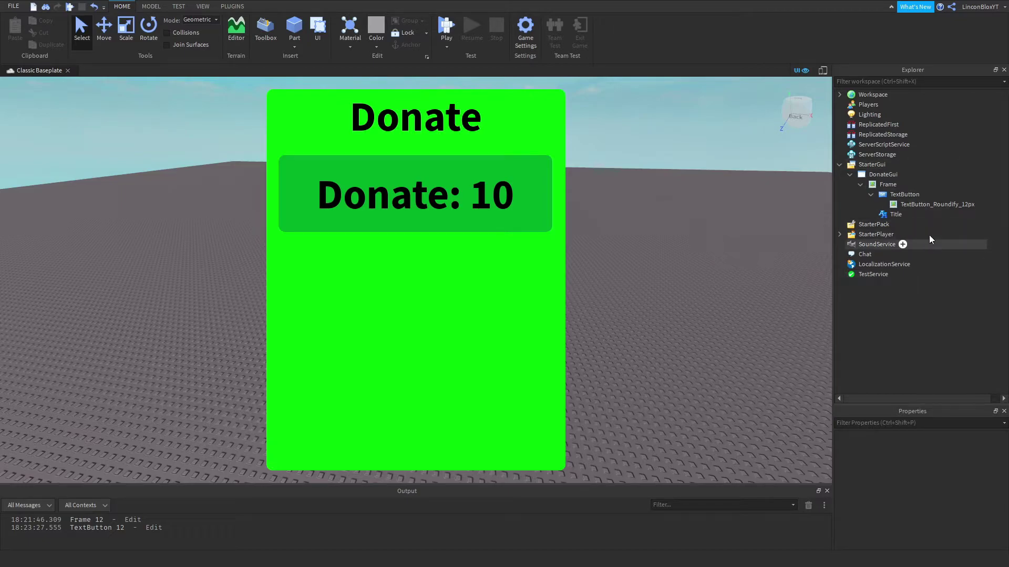
- Add a LocalScript to the TextButton and clear its default print line
{"action": "left_click", "coordinate": [870, 194]}
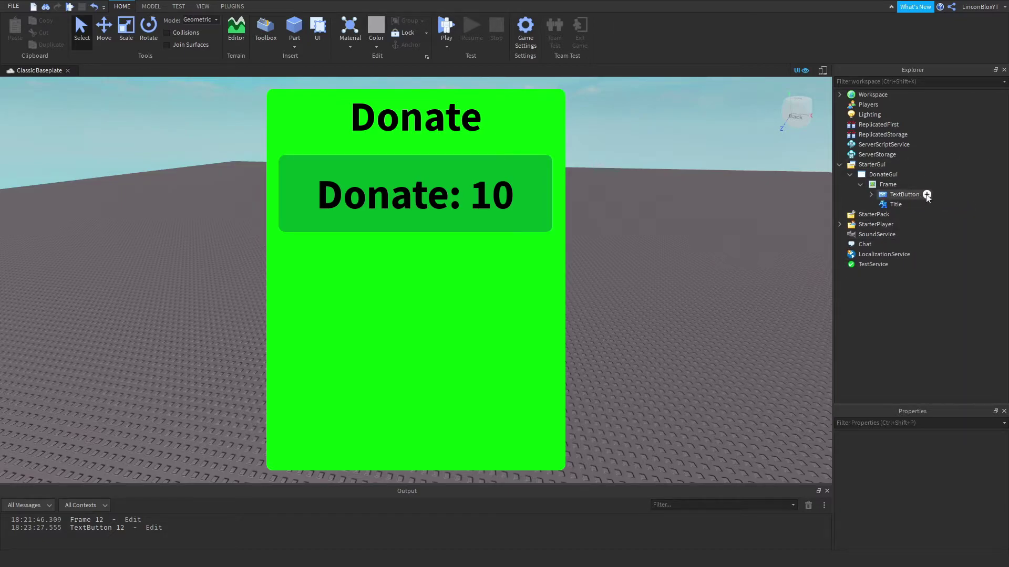
{"action": "left_click", "coordinate": [927, 195]}
{"action": "left_click", "coordinate": [869, 243]}
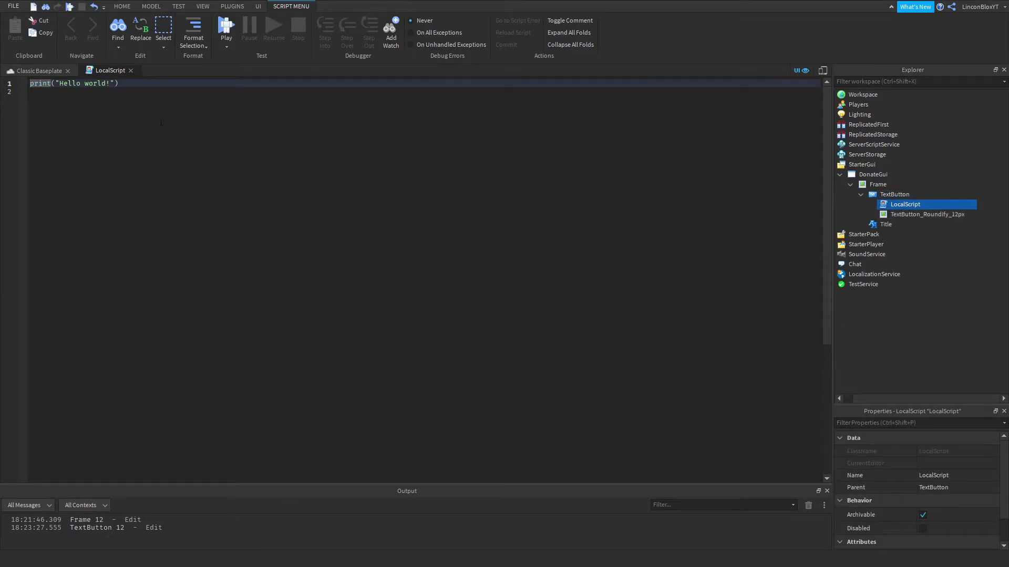
{"action": "key", "text": "ctrl+a"}
{"action": "key", "text": "BackSpace"}
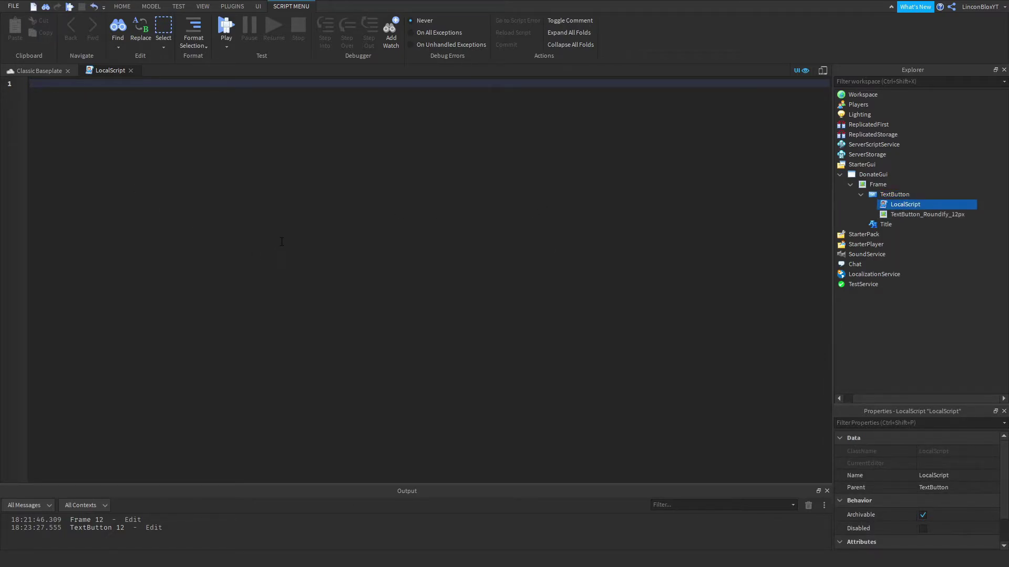
- Write 'local player = game.Players.LocalPlayer' and begin 'local donateId =' on line 2
{"action": "scroll", "coordinate": [282, 241], "scroll_direction": "up", "scroll_amount": 2, "text": "ctrl"}
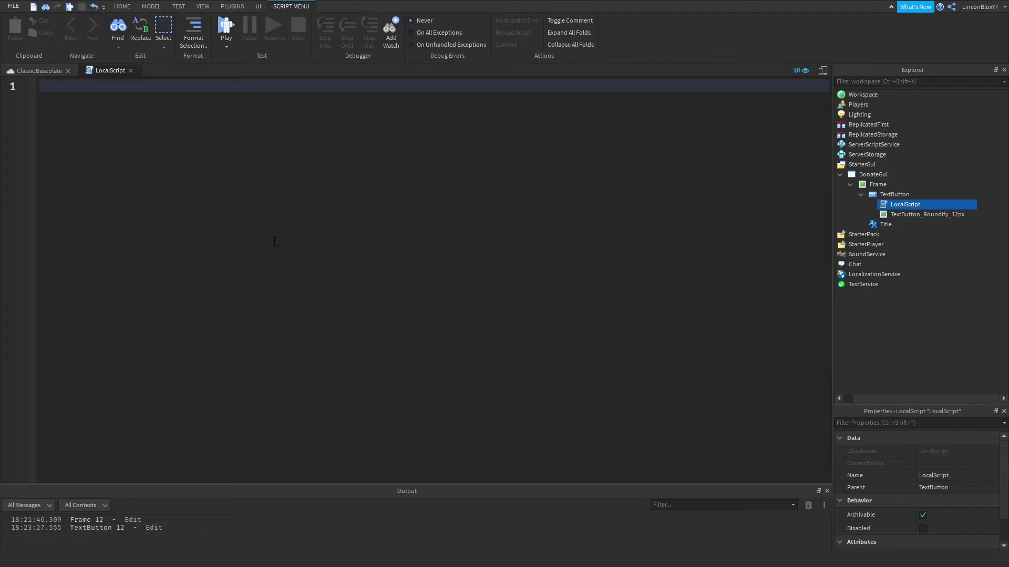
{"action": "type", "text": "local player"}
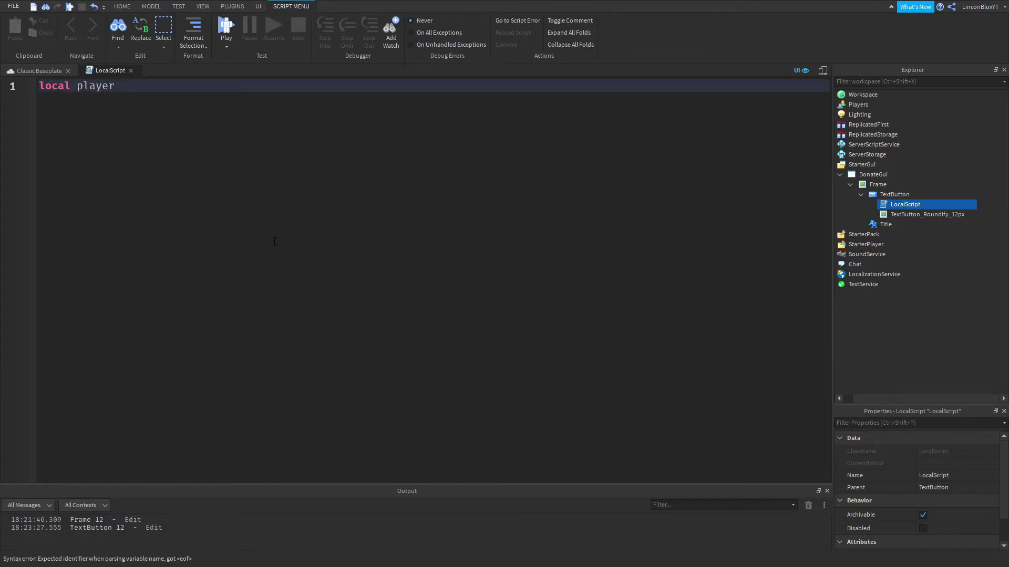
{"action": "type", "text": " = game.Pla"}
{"action": "key", "text": "Tab"}
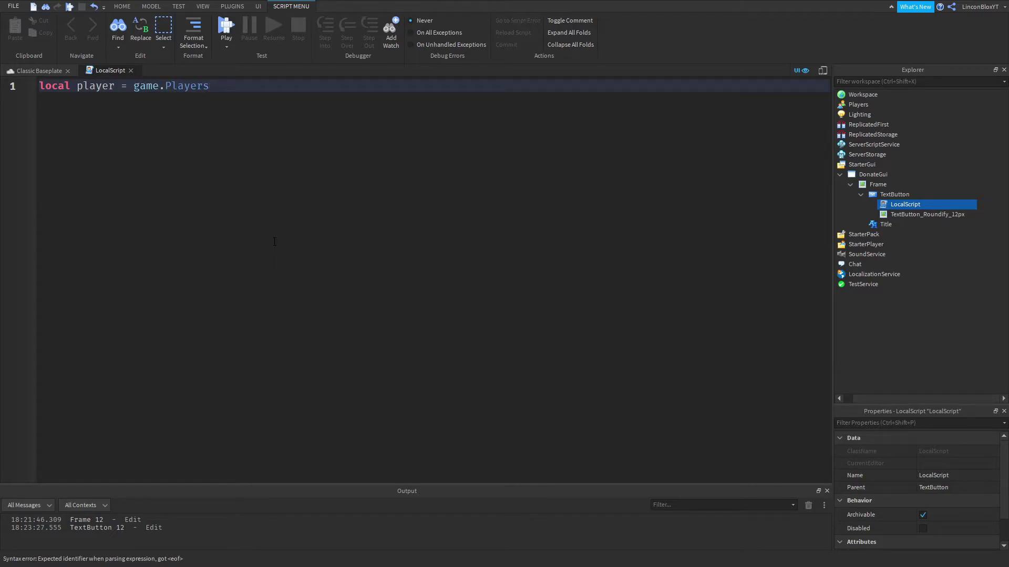
{"action": "type", "text": ".Lo"}
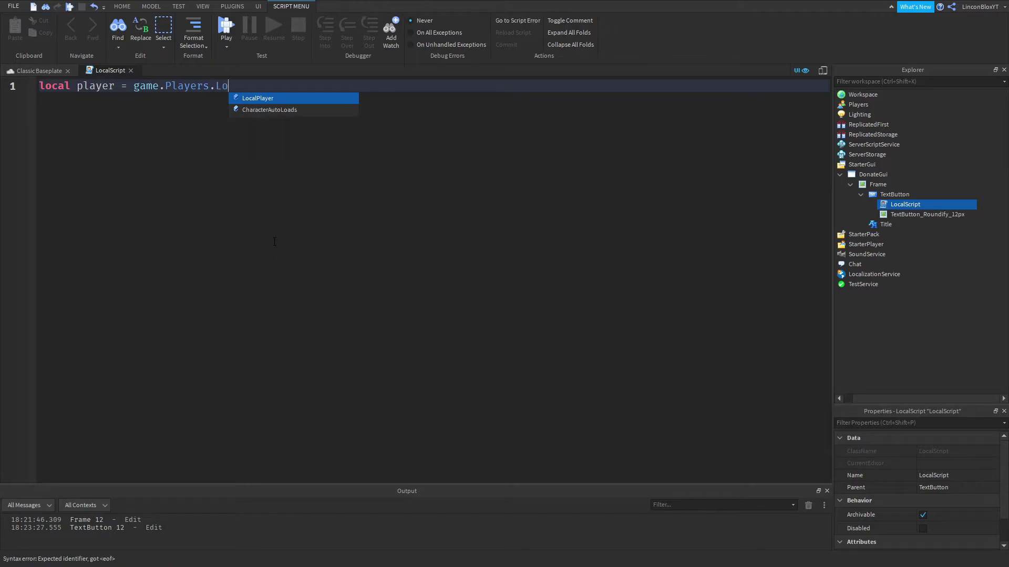
{"action": "type", "text": "c"}
{"action": "key", "text": "Tab"}
{"action": "key", "text": "Return"}
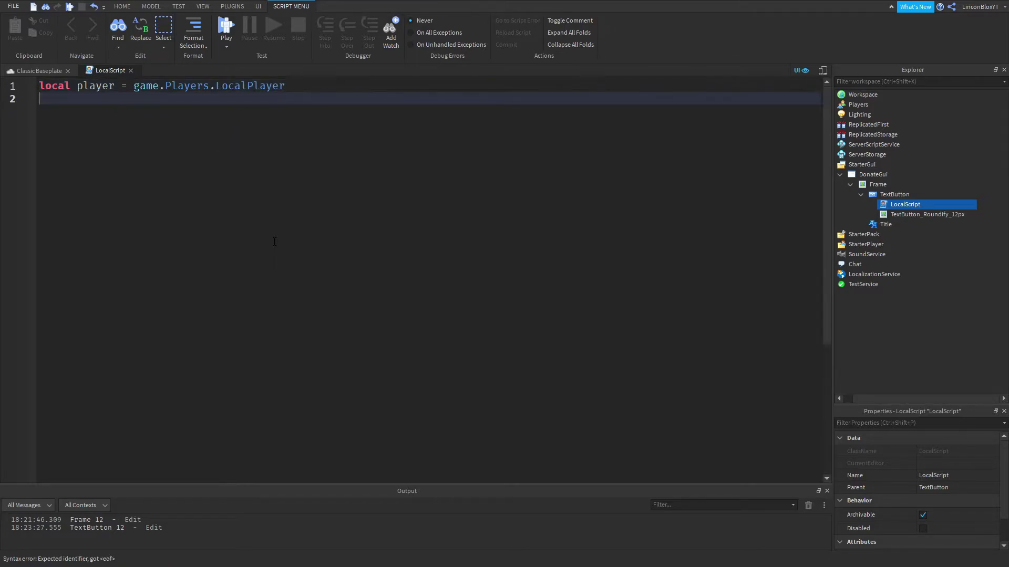
{"action": "type", "text": "local donateId ="}
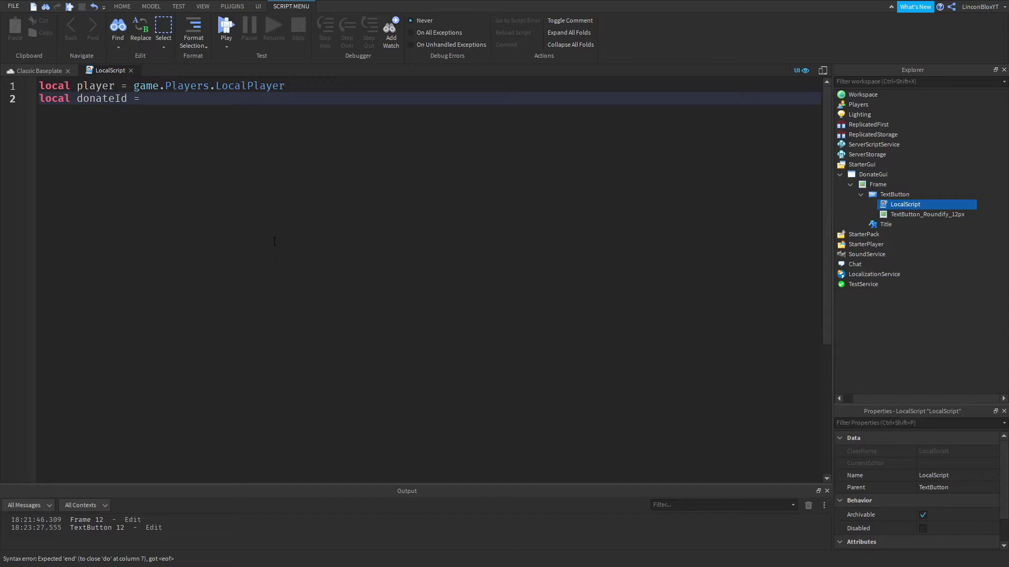
- Publish the place to Roblox as a new game named 'Donate Gui'
{"action": "left_click", "coordinate": [13, 6]}
{"action": "left_click", "coordinate": [62, 122]}
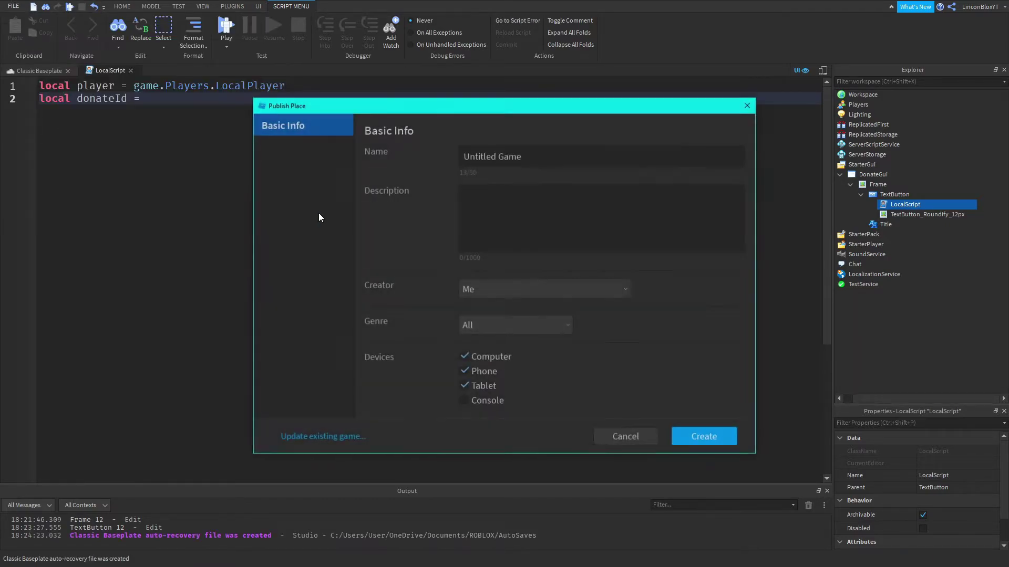
{"action": "double_click", "coordinate": [577, 157]}
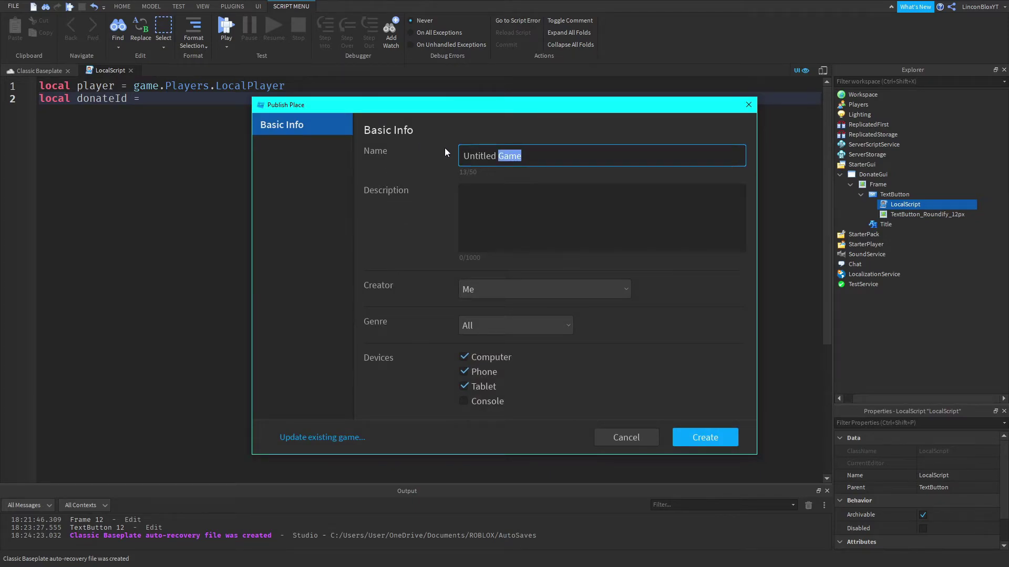
{"action": "left_click", "coordinate": [580, 156]}
{"action": "left_click_drag", "start_coordinate": [545, 155], "coordinate": [408, 150]}
{"action": "type", "text": "Dona"}
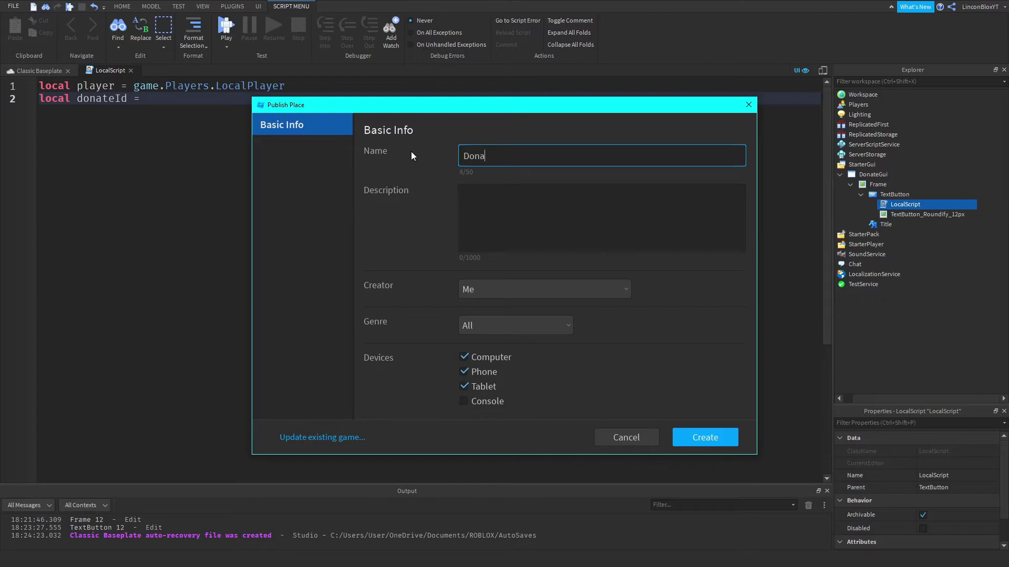
{"action": "type", "text": "te Gui"}
{"action": "left_click", "coordinate": [699, 431]}
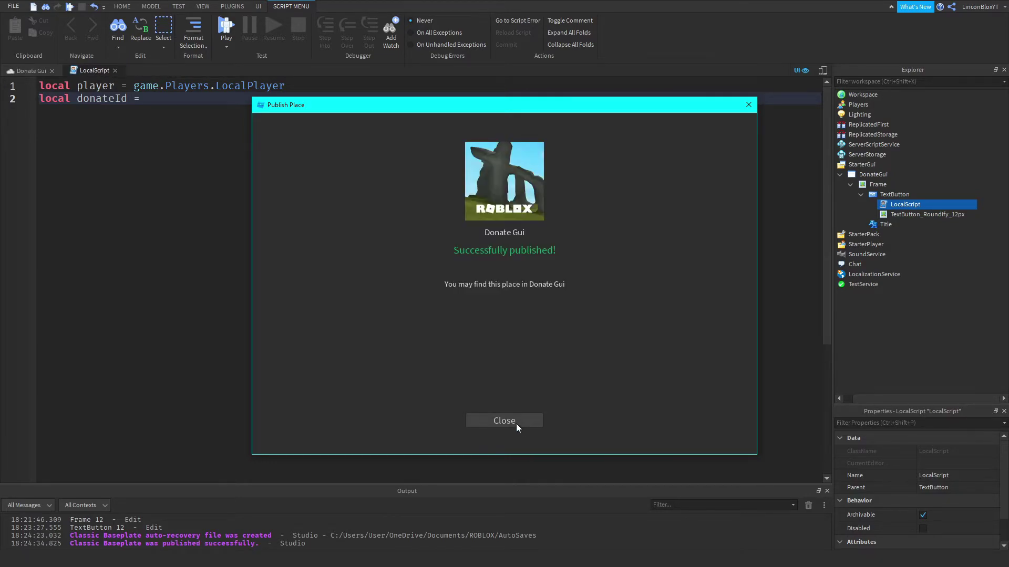
{"action": "left_click", "coordinate": [516, 422]}
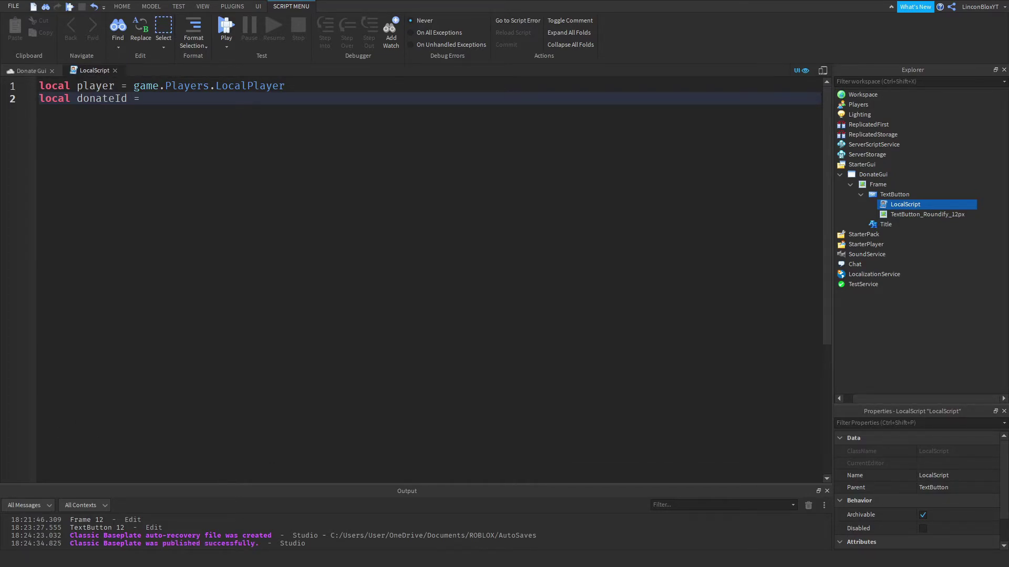
- Reload roblox.com/develop in Chrome and open Configure Experience for Donate Gui
{"action": "key", "text": "alt+Tab"}
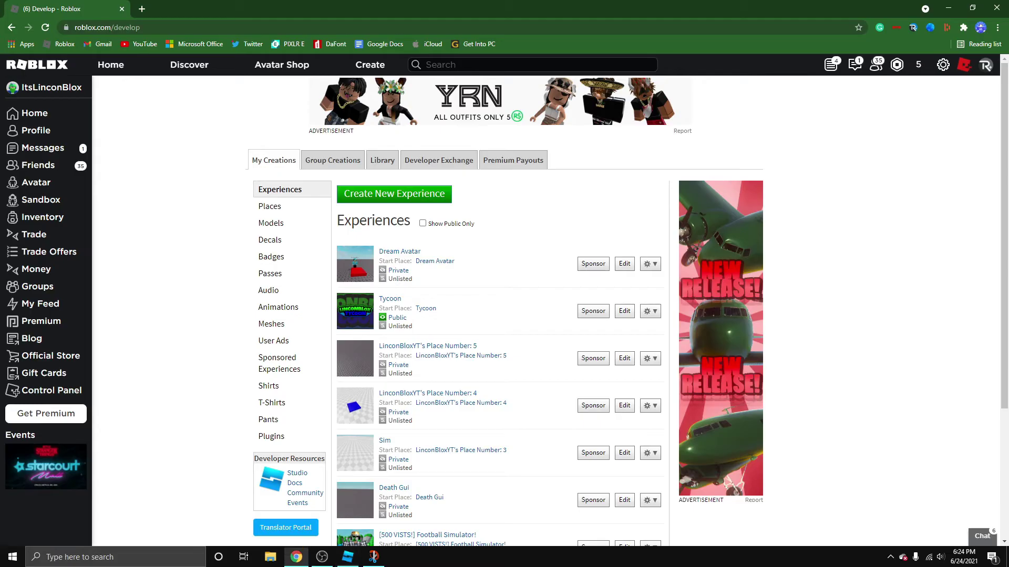
{"action": "left_click", "coordinate": [46, 27]}
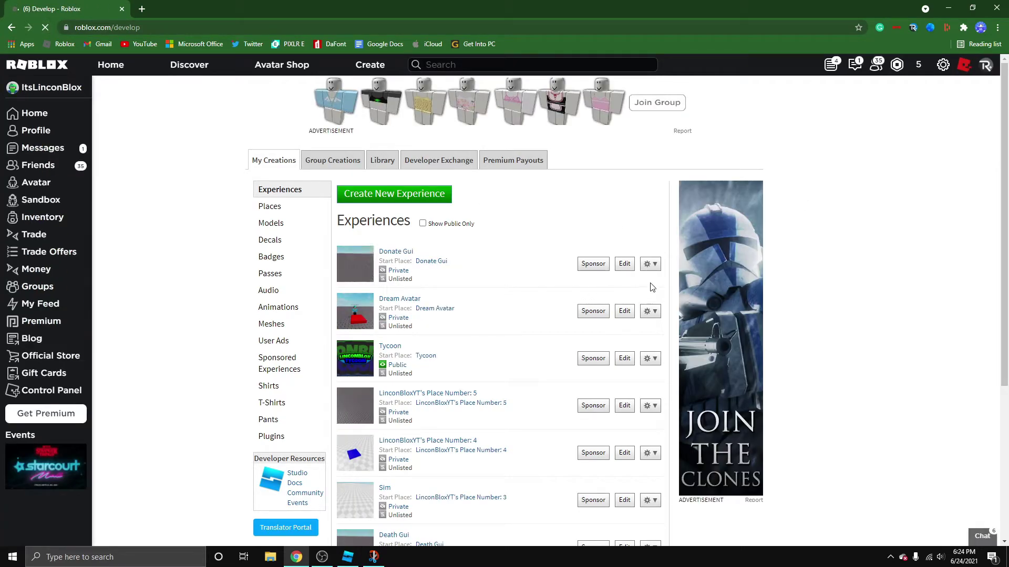
{"action": "left_click", "coordinate": [647, 264]}
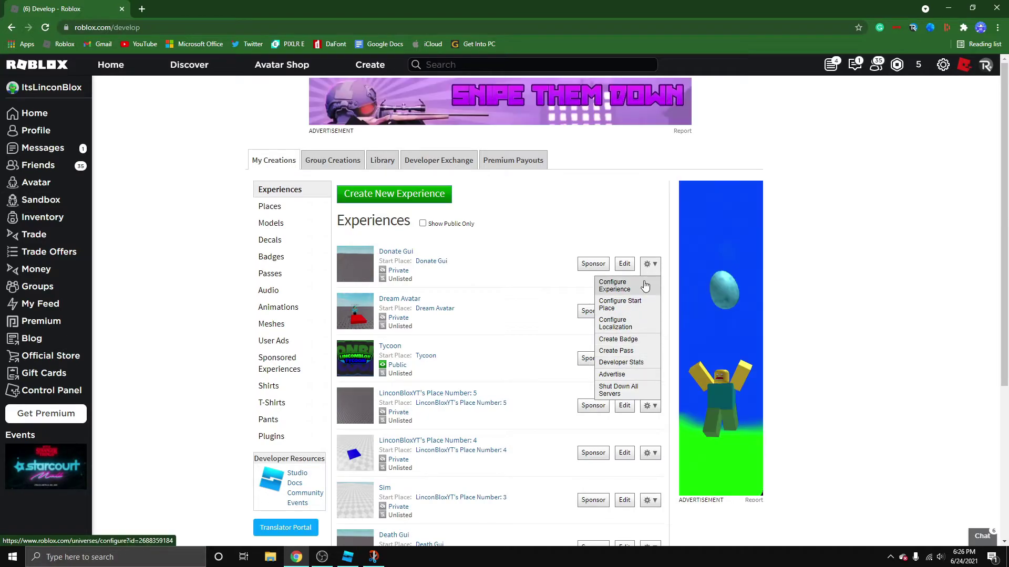
{"action": "left_click", "coordinate": [645, 284]}
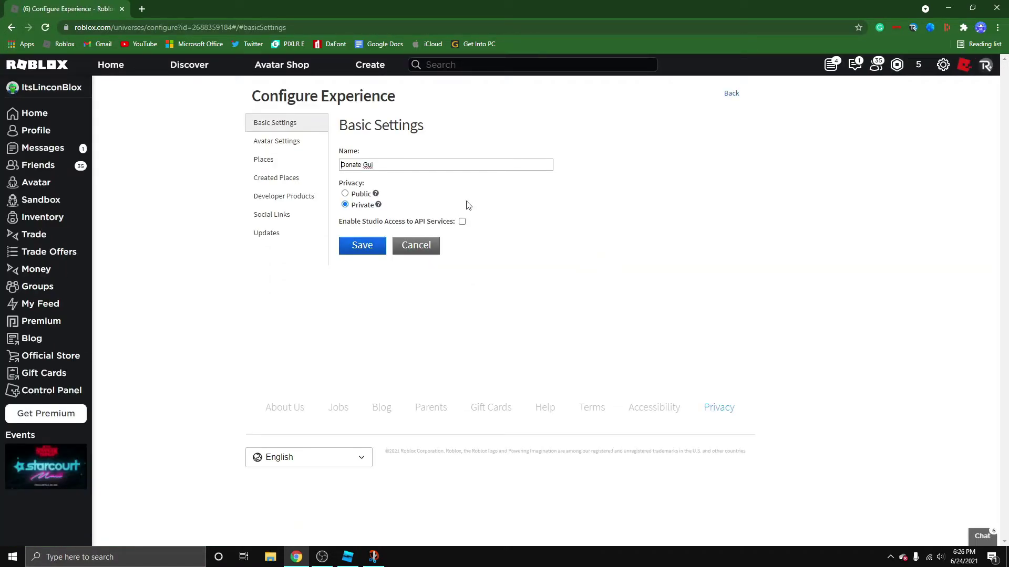
- Start a new developer product named 'Donate 10' in the experience's Developer Products
{"action": "left_click", "coordinate": [303, 196]}
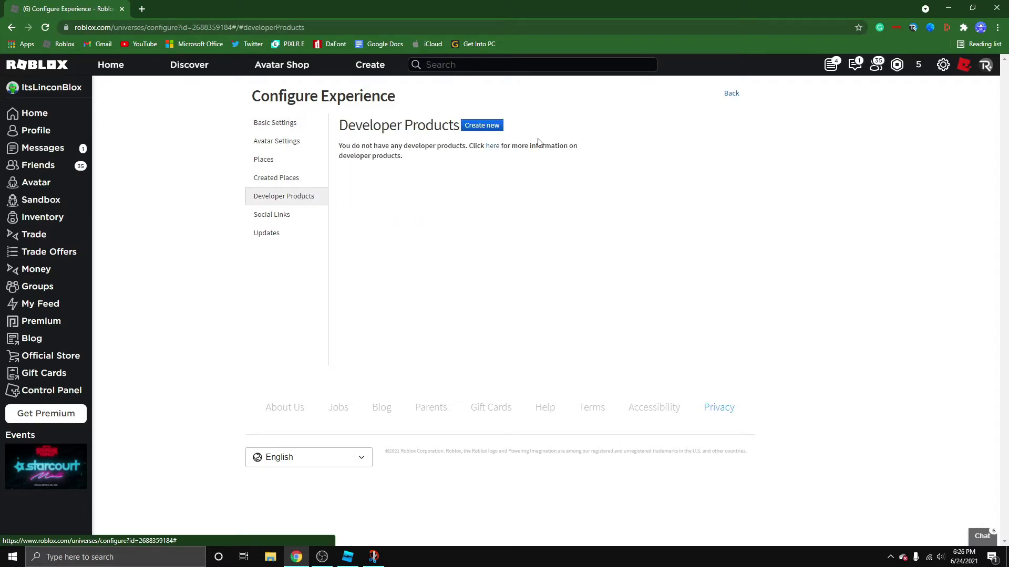
{"action": "left_click", "coordinate": [481, 126]}
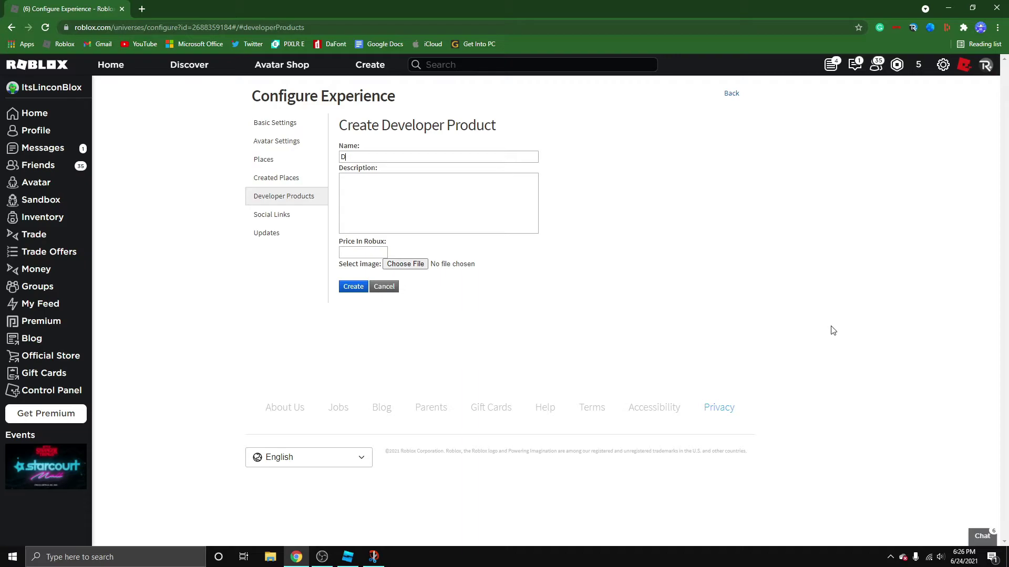
{"action": "type", "text": "Donate 10"}
{"action": "left_click", "coordinate": [405, 264]}
{"action": "left_click", "coordinate": [120, 86]}
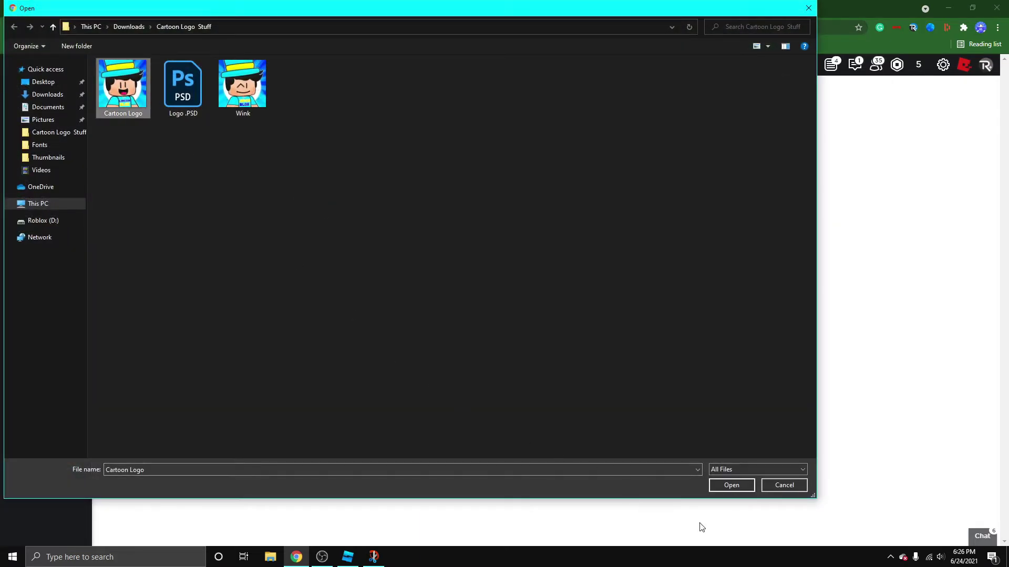
{"action": "left_click", "coordinate": [731, 486]}
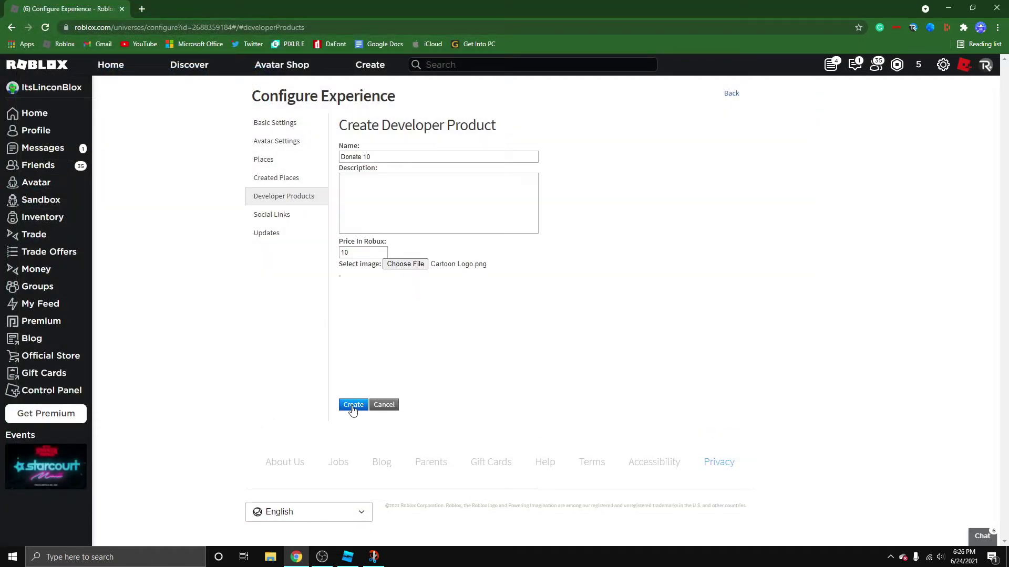
{"action": "left_click", "coordinate": [352, 405]}
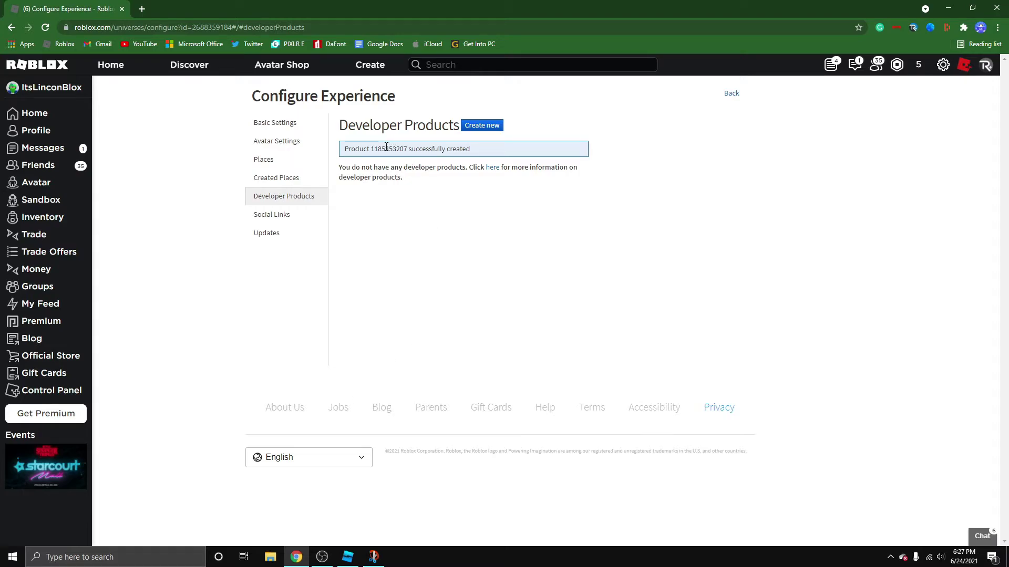
{"action": "left_click_drag", "start_coordinate": [370, 149], "coordinate": [407, 152]}
{"action": "key", "text": "ctrl+c"}
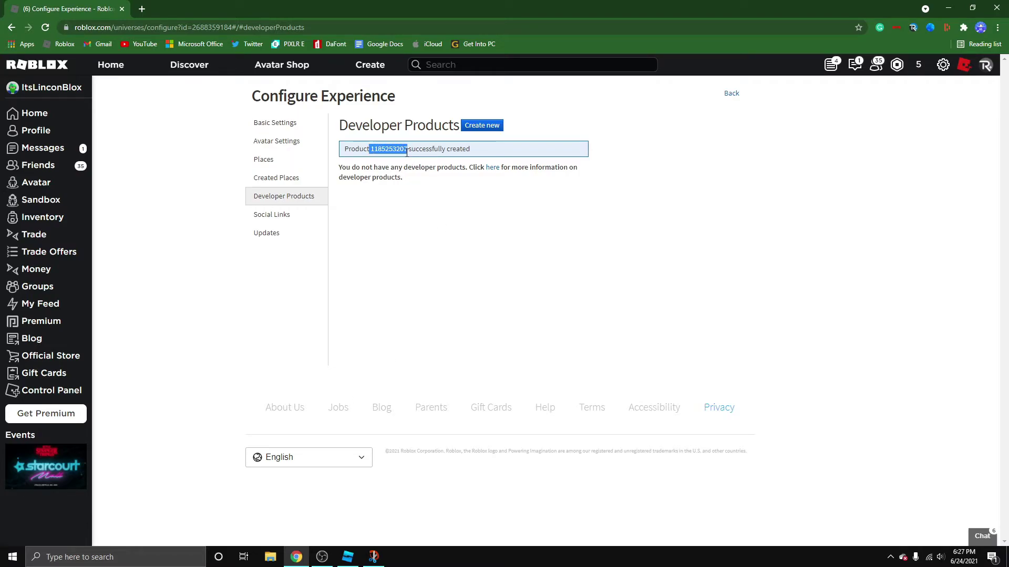
{"action": "left_click", "coordinate": [349, 557]}
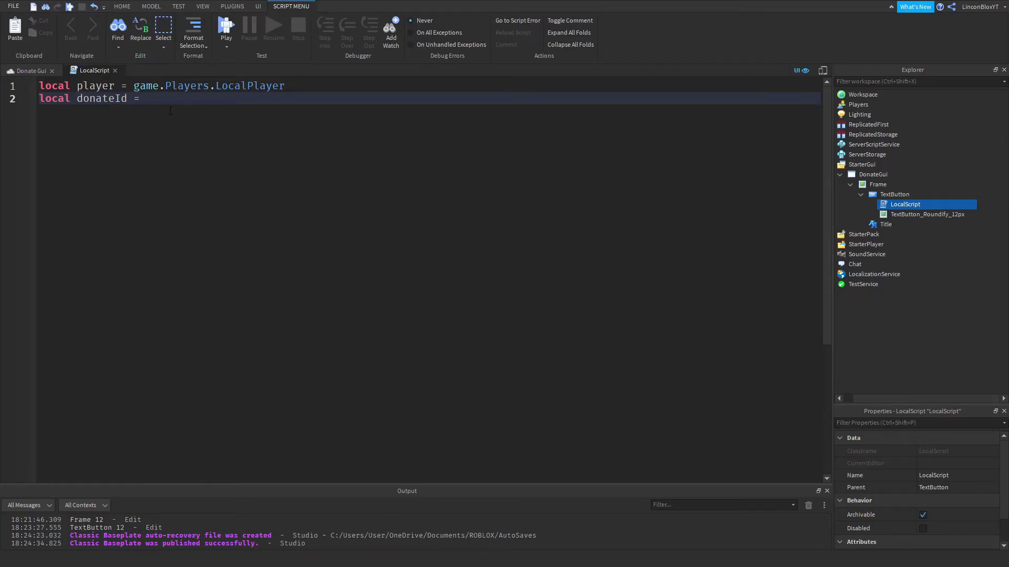
{"action": "key", "text": "ctrl+v"}
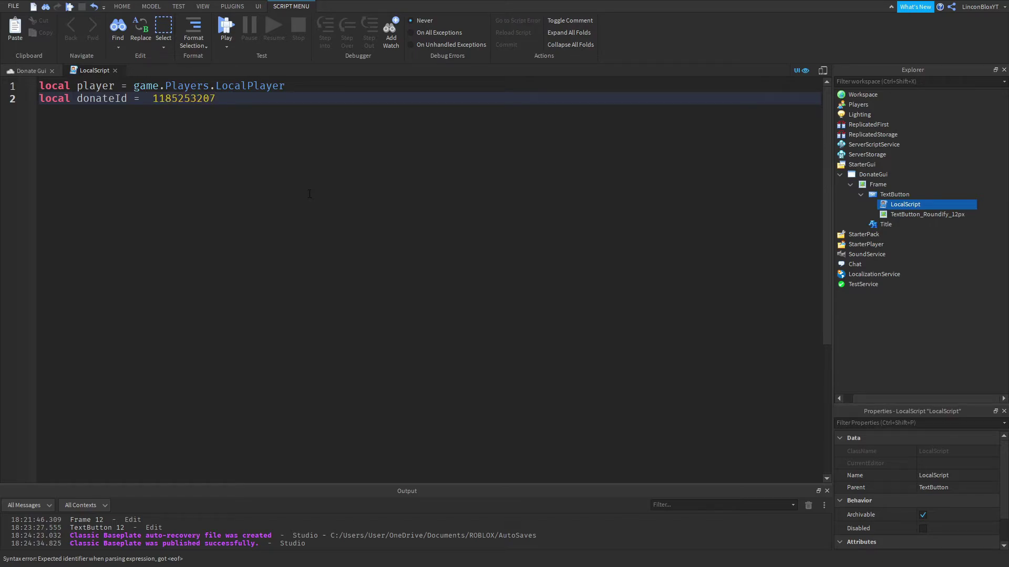
{"action": "key", "text": "Return"}
{"action": "key", "text": "Return"}
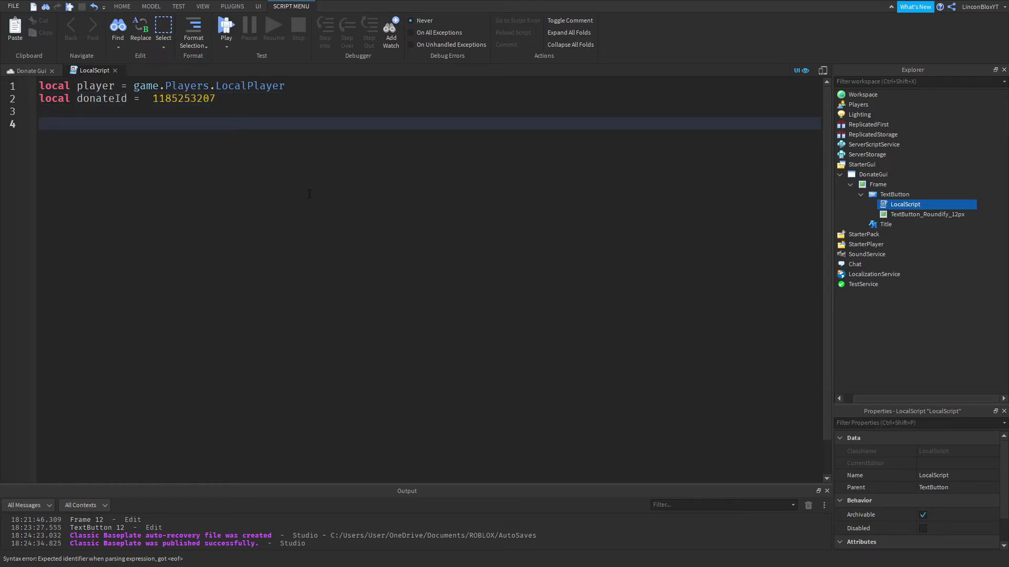
- Add a script.Parent.MouseButton1Click:Connect(function() click handler
{"action": "type", "text": "script"}
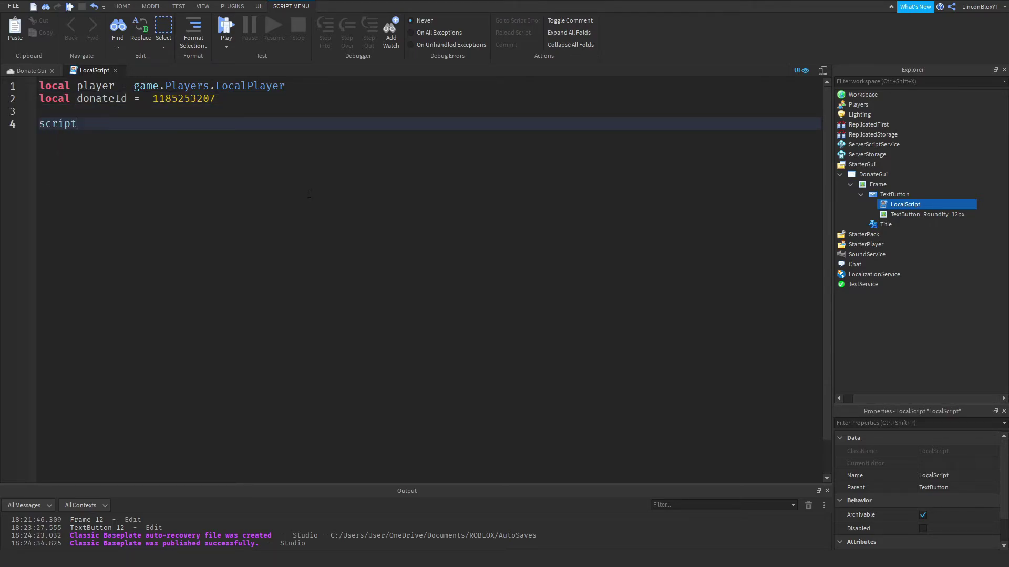
{"action": "type", "text": ".Parent"}
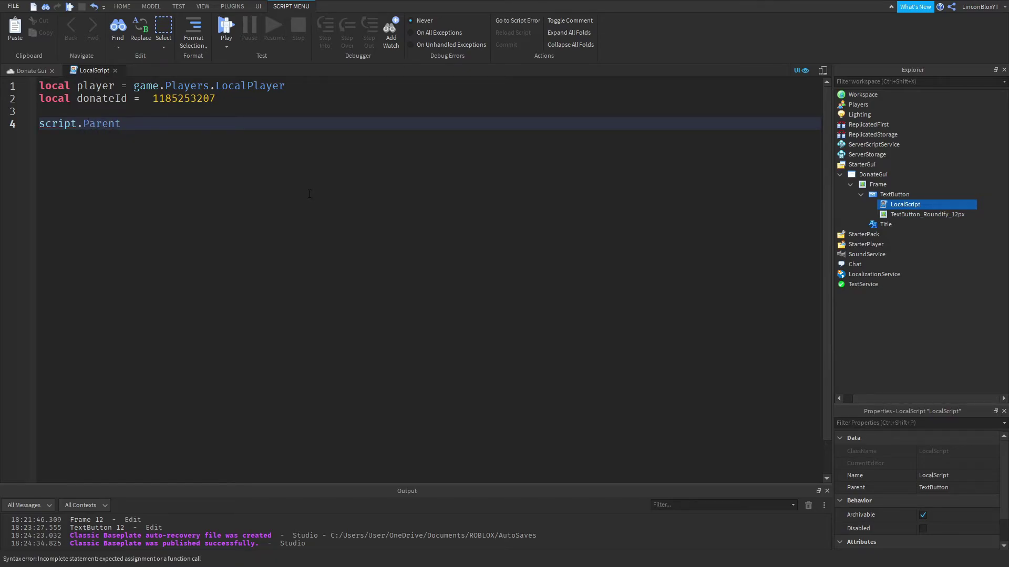
{"action": "type", "text": ".M"}
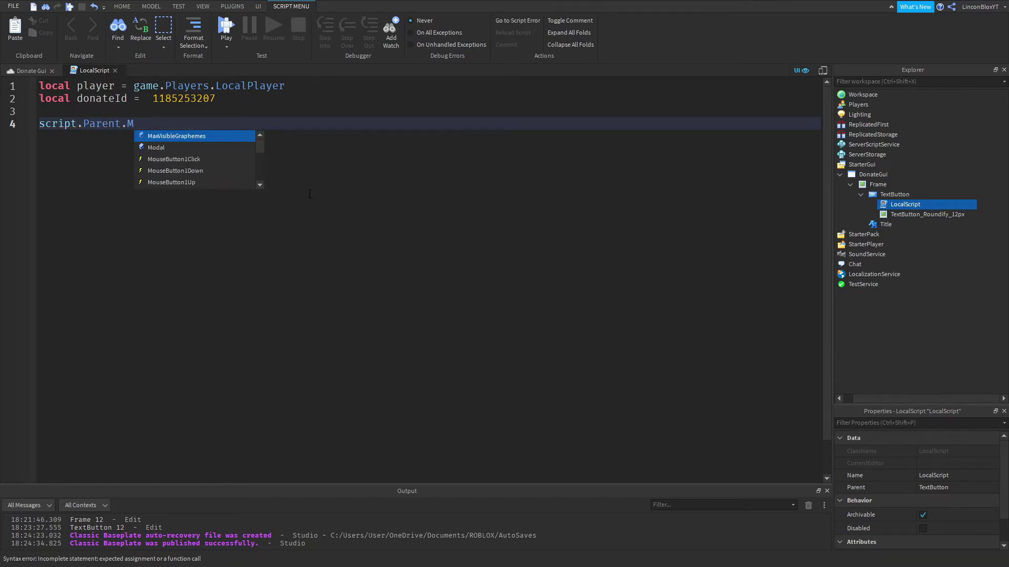
{"action": "key", "text": "Down"}
{"action": "key", "text": "Down"}
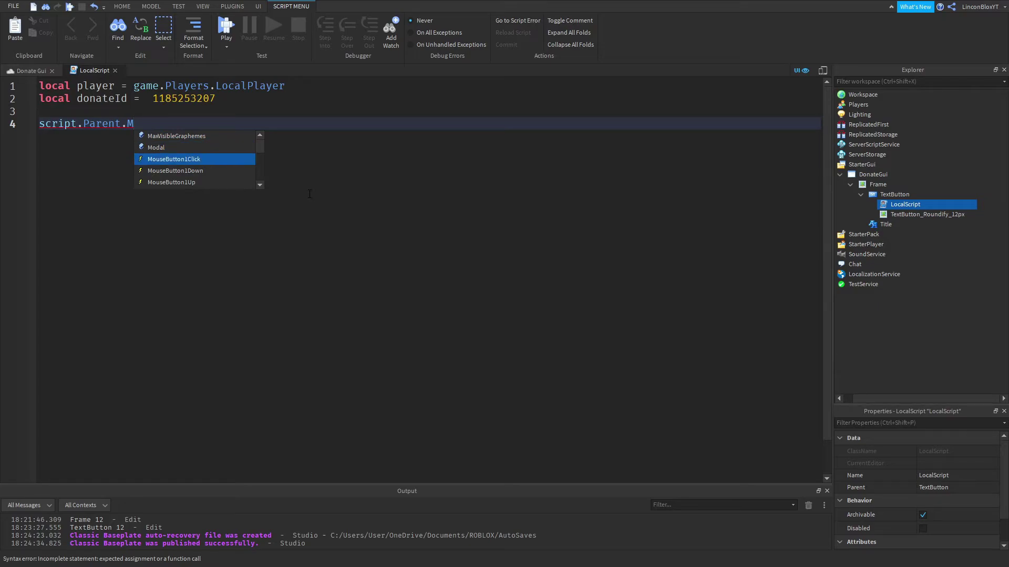
{"action": "key", "text": "Return"}
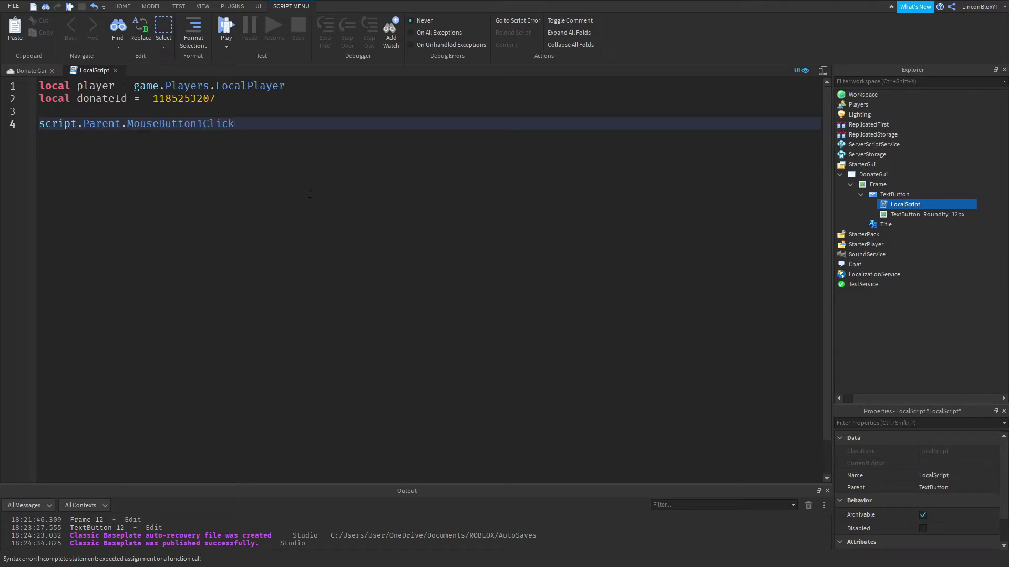
{"action": "type", "text": ":C"}
{"action": "key", "text": "Return"}
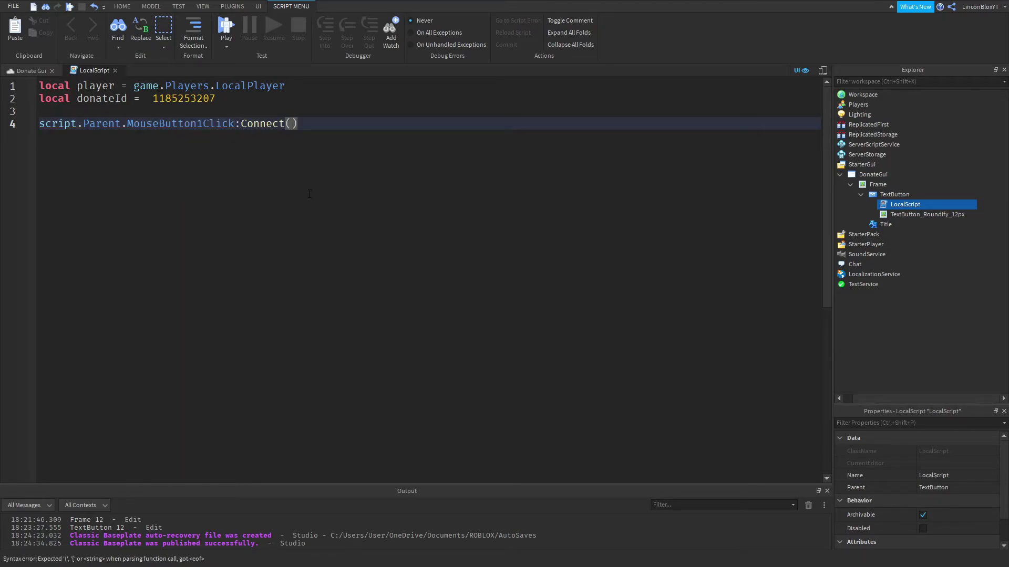
{"action": "type", "text": "fu"}
{"action": "key", "text": "Return"}
{"action": "type", "text": "("}
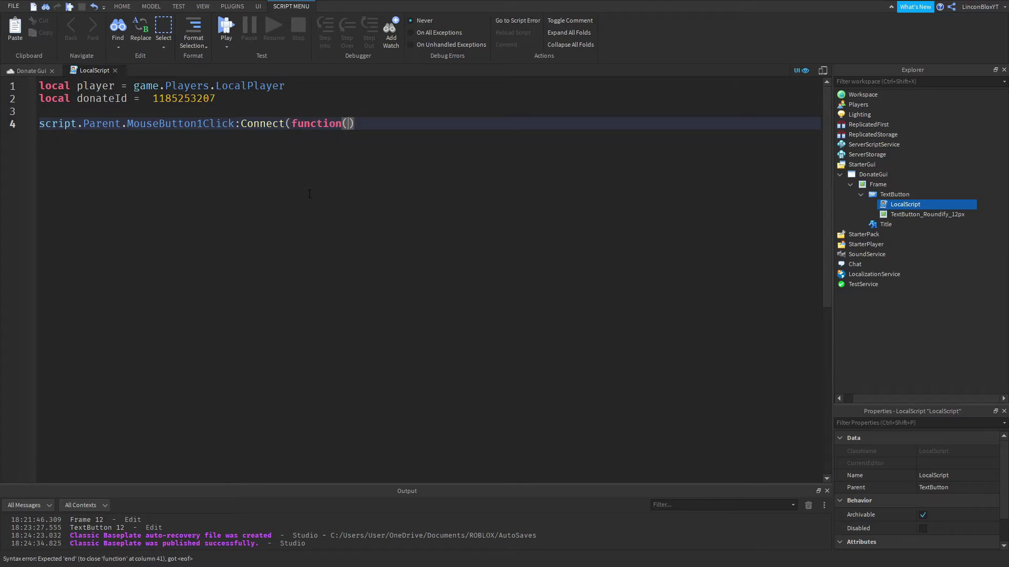
{"action": "type", "text": ")"}
{"action": "key", "text": "Return"}
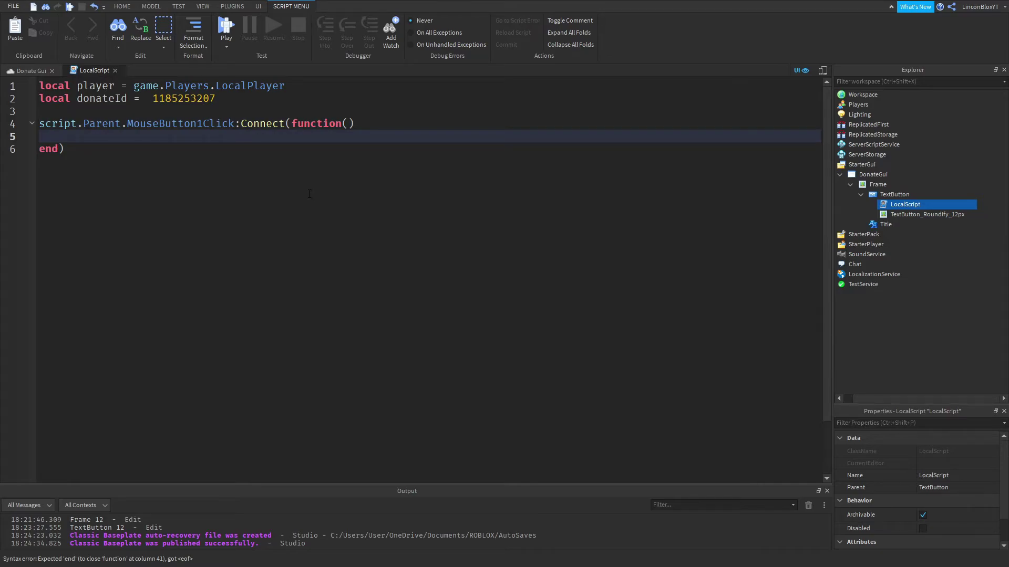
- Inside the handler, call game.MarketplaceService:PromptProductPurchase(player, donateId)
{"action": "type", "text": "game"}
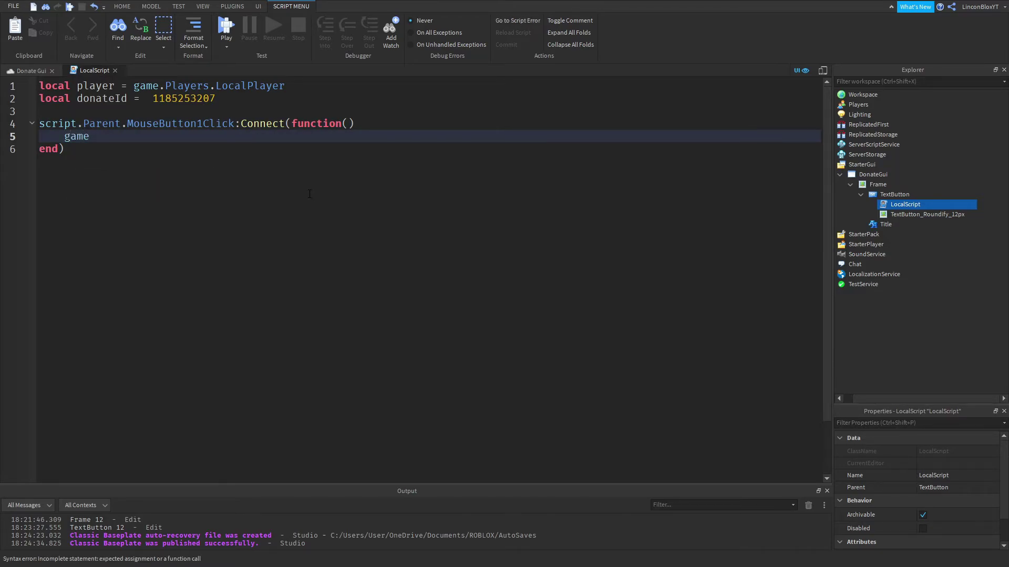
{"action": "type", "text": ".MarketplaceService:P"}
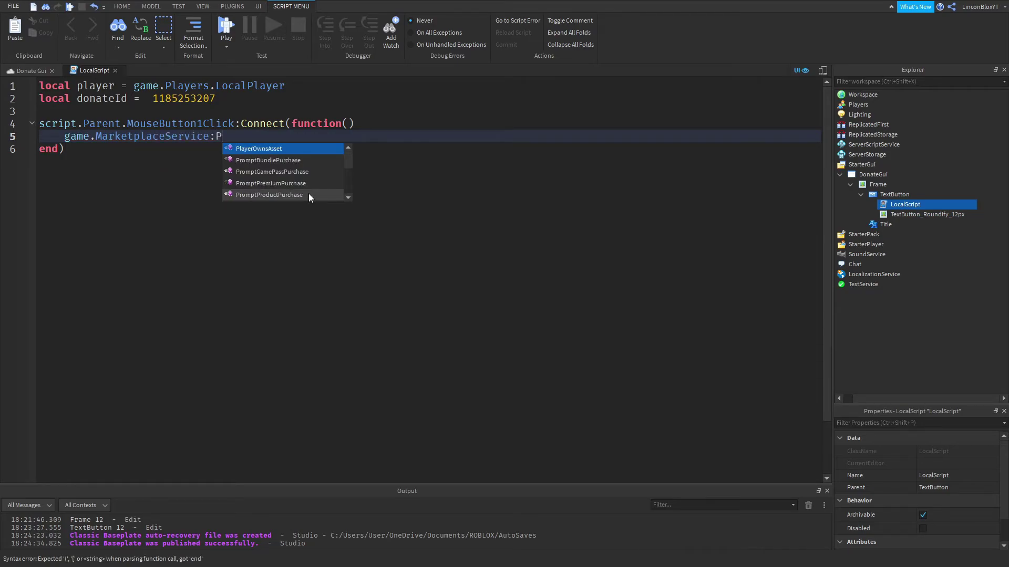
{"action": "type", "text": "rop"}
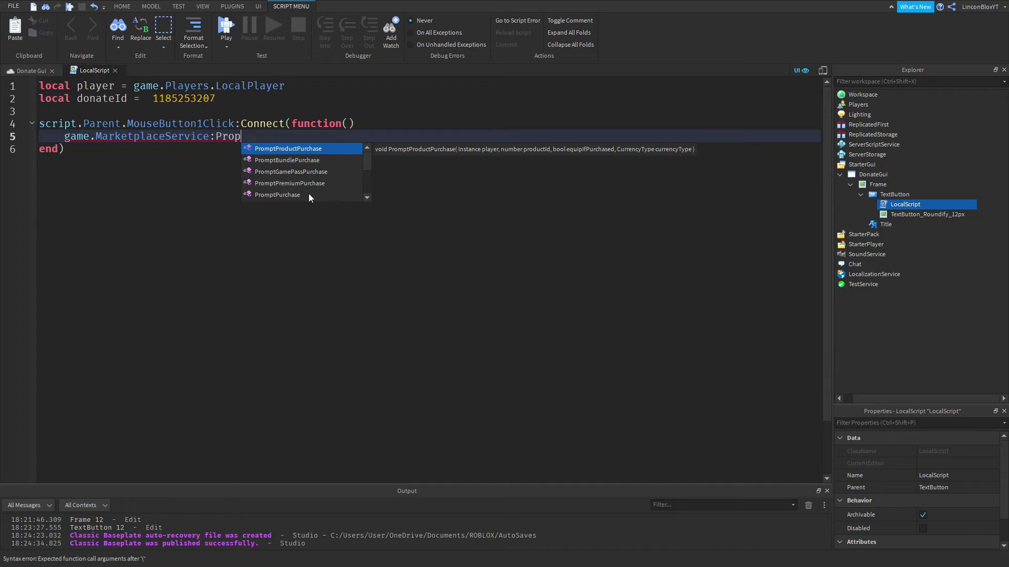
{"action": "key", "text": "Tab"}
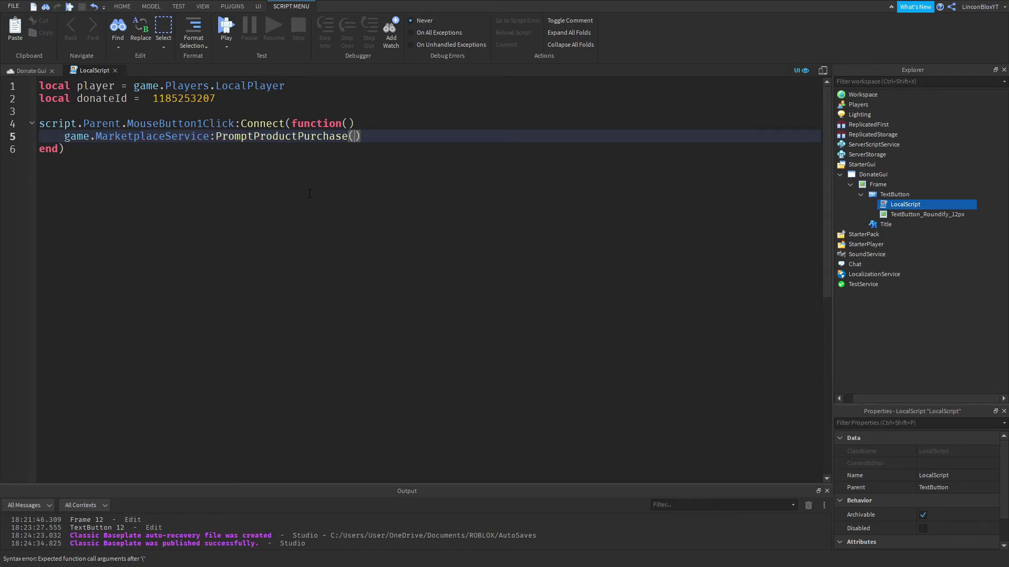
{"action": "type", "text": "player"}
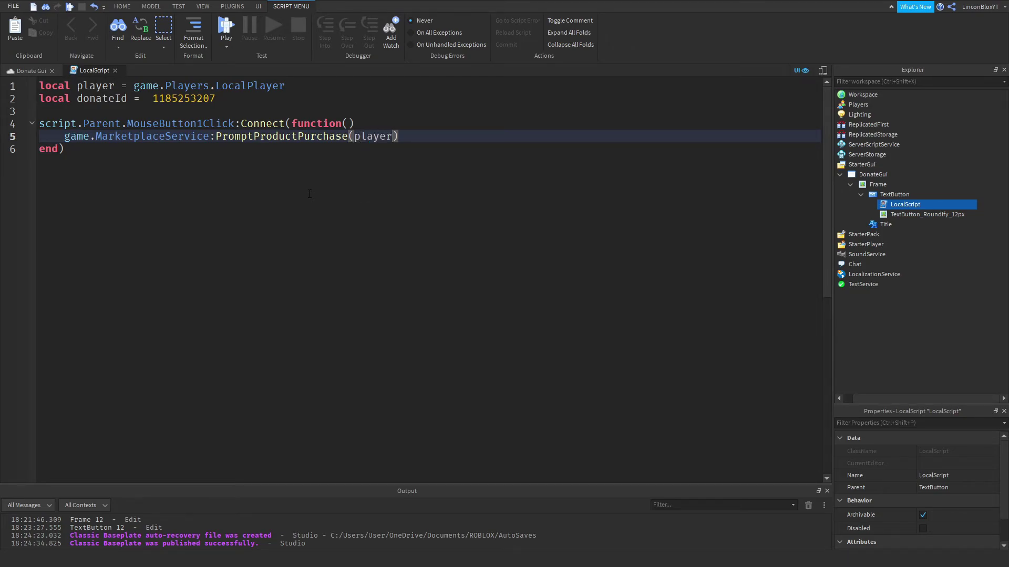
{"action": "type", "text": ", donateId"}
- Close the LocalScript editor and start a playtest
{"action": "left_click", "coordinate": [27, 70]}
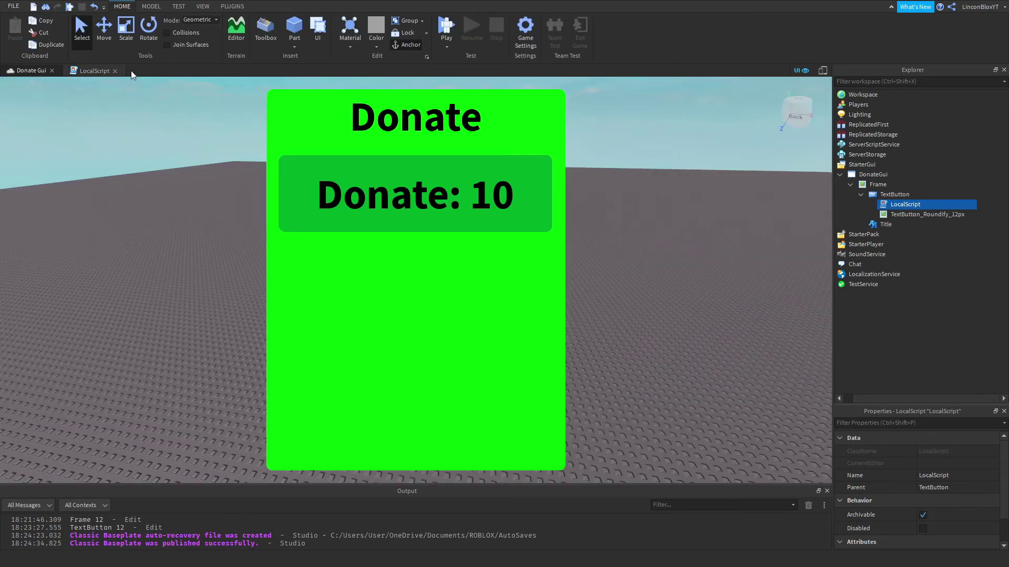
{"action": "left_click", "coordinate": [115, 70]}
{"action": "left_click", "coordinate": [446, 26]}
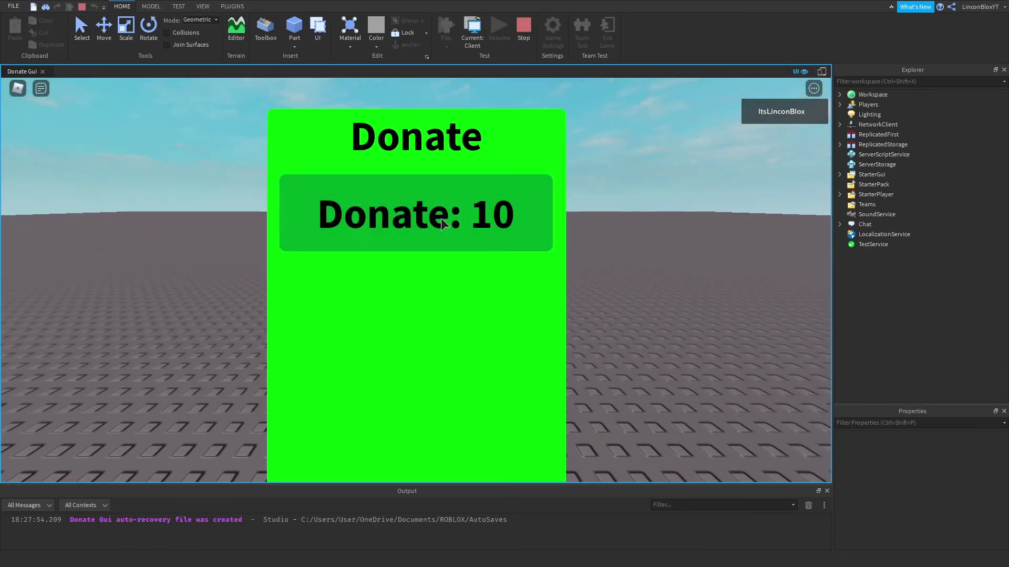
- Press Donate: 10 and complete the Donate 10 test purchase, twice
{"action": "left_click", "coordinate": [440, 219]}
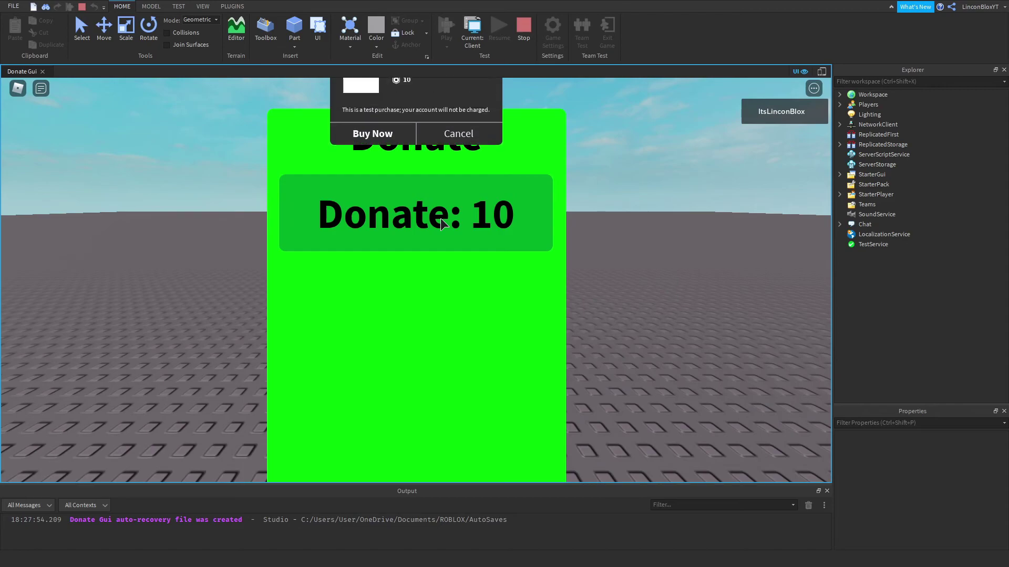
{"action": "left_click", "coordinate": [363, 322]}
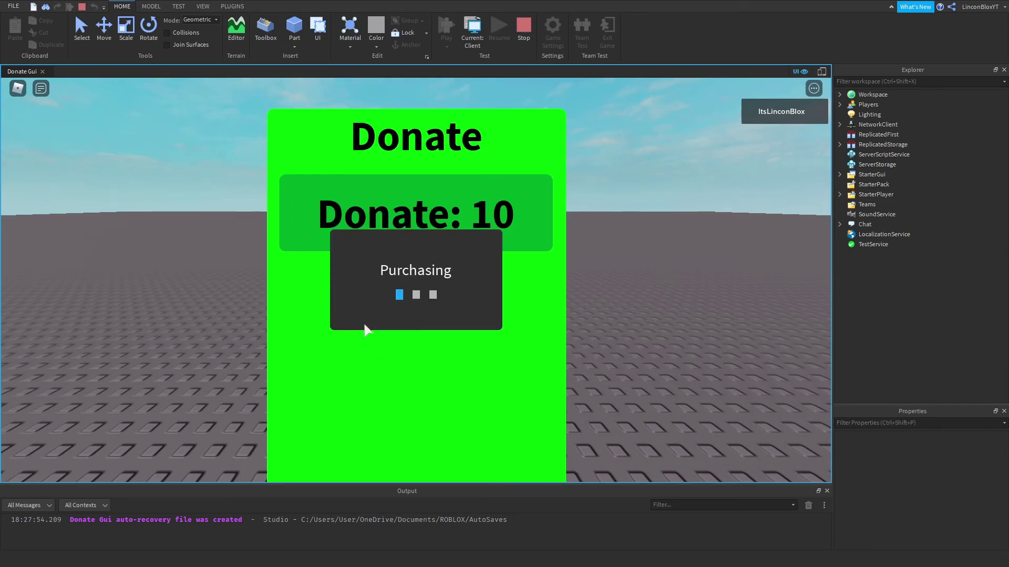
{"action": "left_click", "coordinate": [462, 319]}
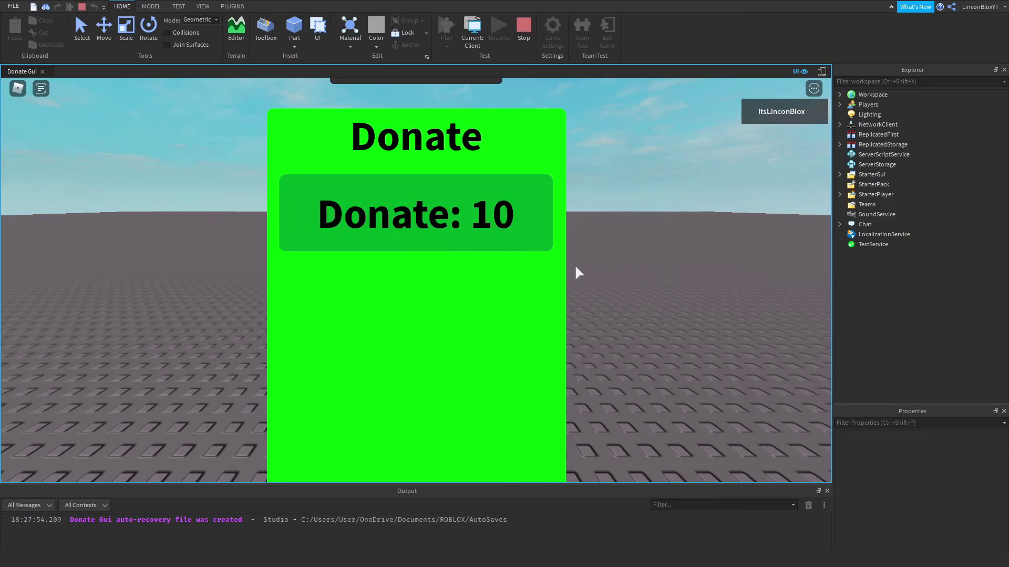
{"action": "left_click", "coordinate": [405, 237]}
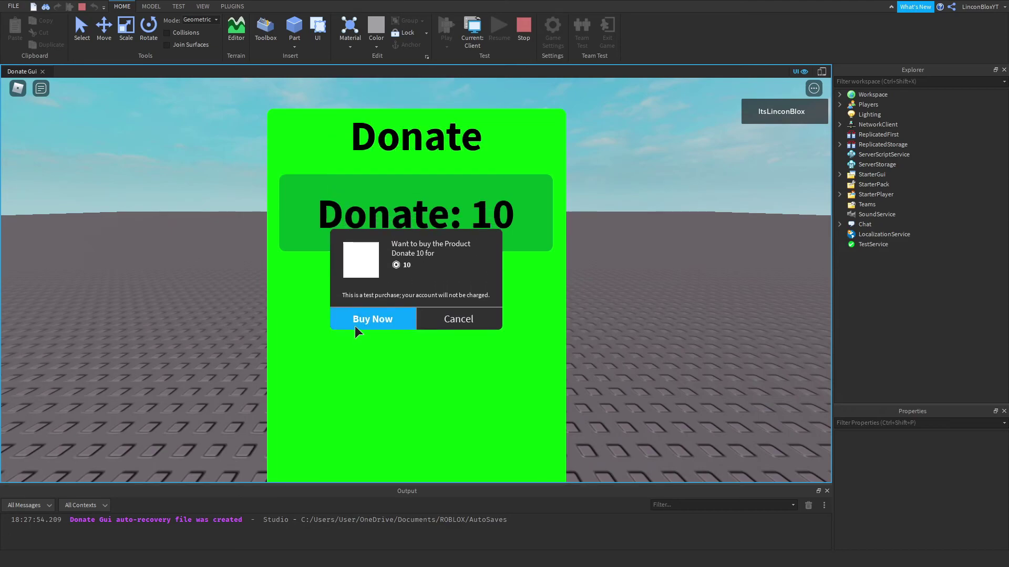
{"action": "left_click", "coordinate": [355, 322]}
{"action": "left_click", "coordinate": [426, 317]}
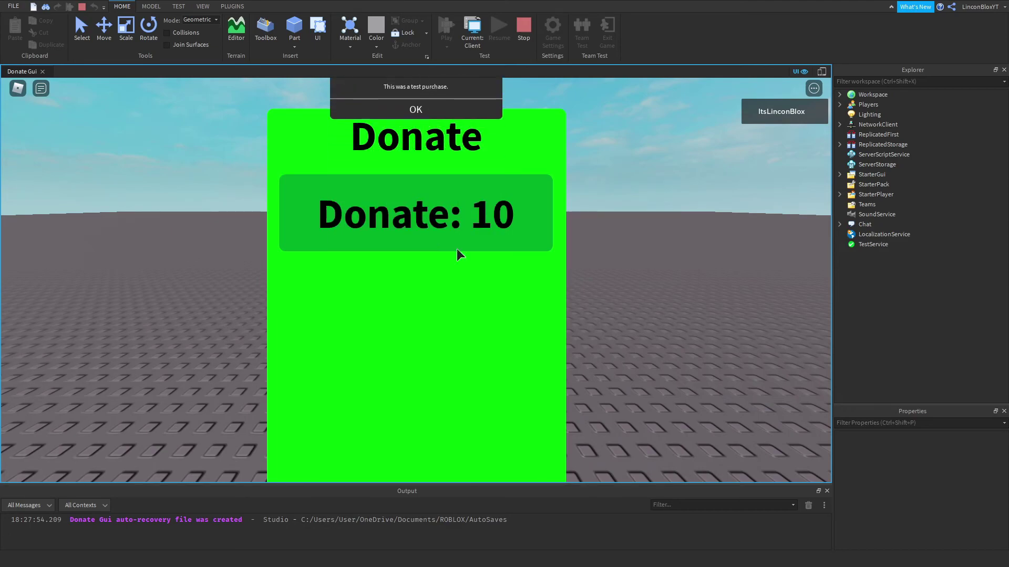